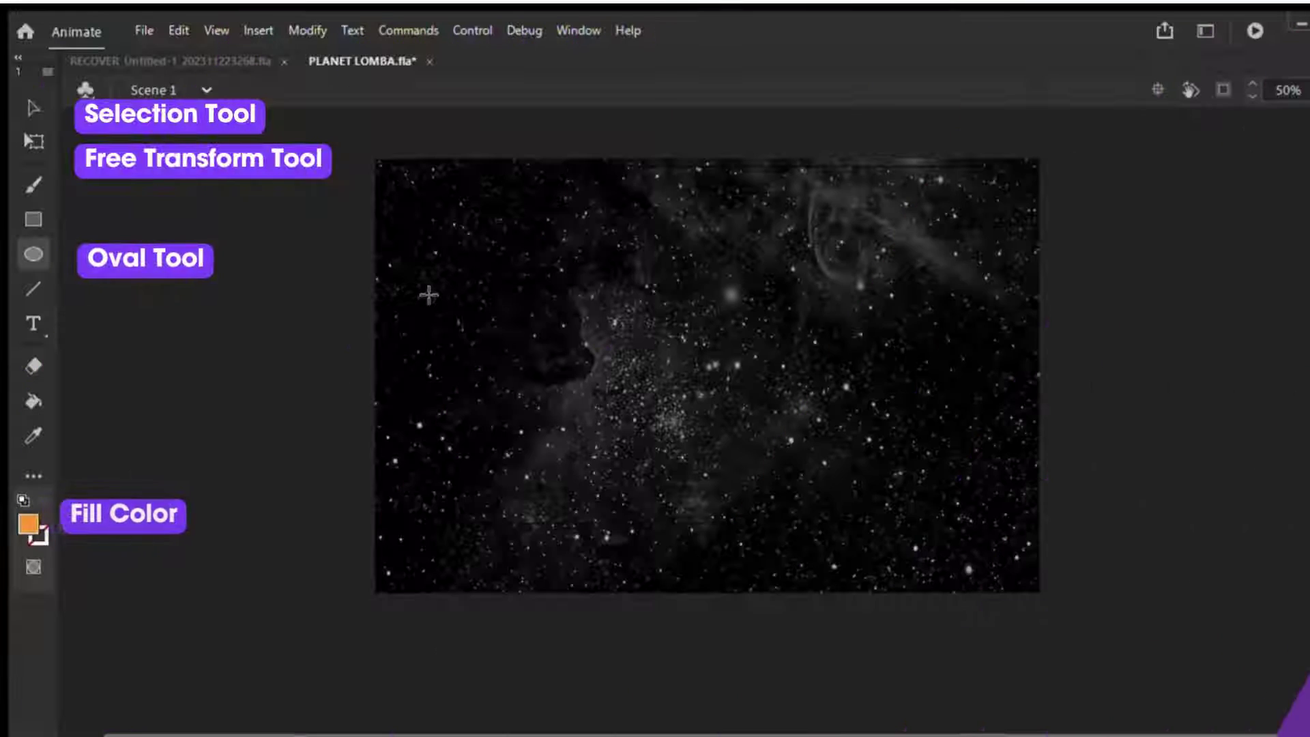
- Draw a small orange circle on the starfield with the Oval tool and duplicate it three times into a horizontal row
{"action": "left_click_drag", "start_coordinate": [425, 294], "coordinate": [476, 341]}
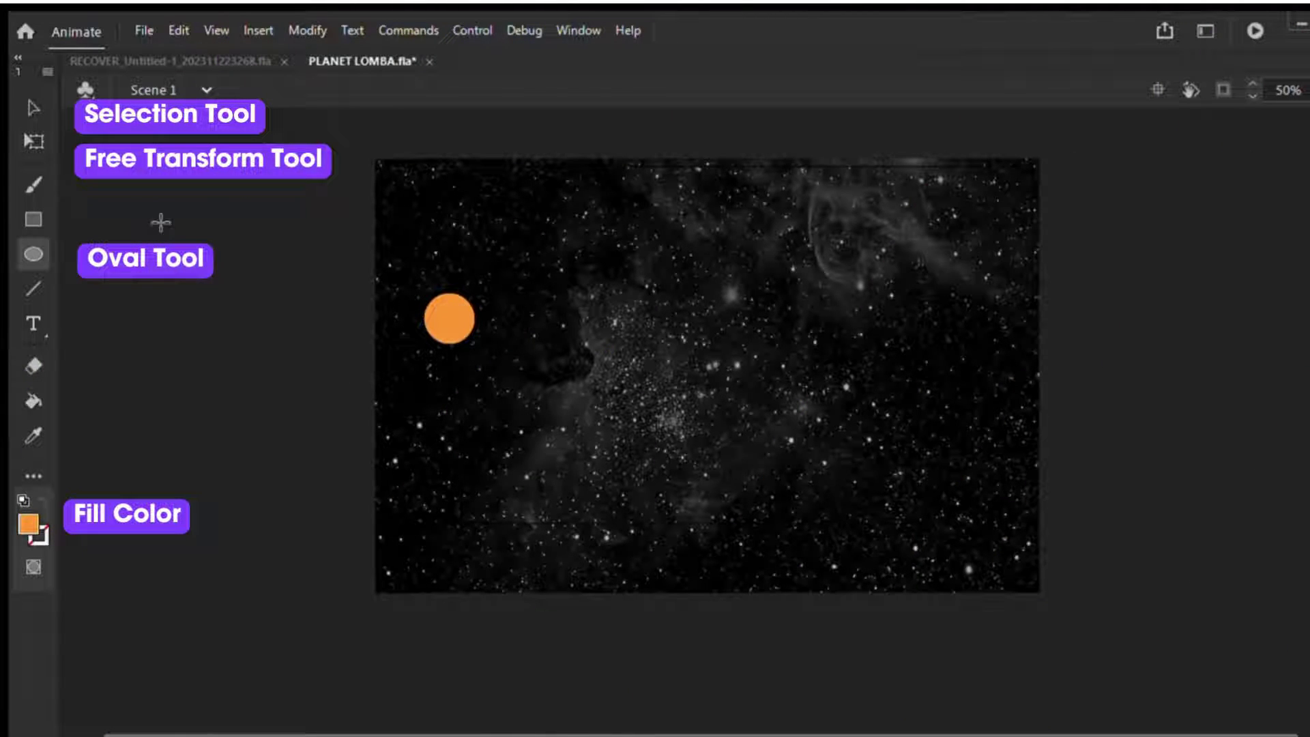
{"action": "left_click", "coordinate": [20, 133]}
{"action": "left_click", "coordinate": [448, 310]}
{"action": "key", "text": "ctrl+c"}
{"action": "key", "text": "ctrl+v"}
{"action": "left_click_drag", "start_coordinate": [707, 425], "coordinate": [676, 321]}
{"action": "key", "text": "ctrl+v"}
{"action": "key", "text": "ctrl+v"}
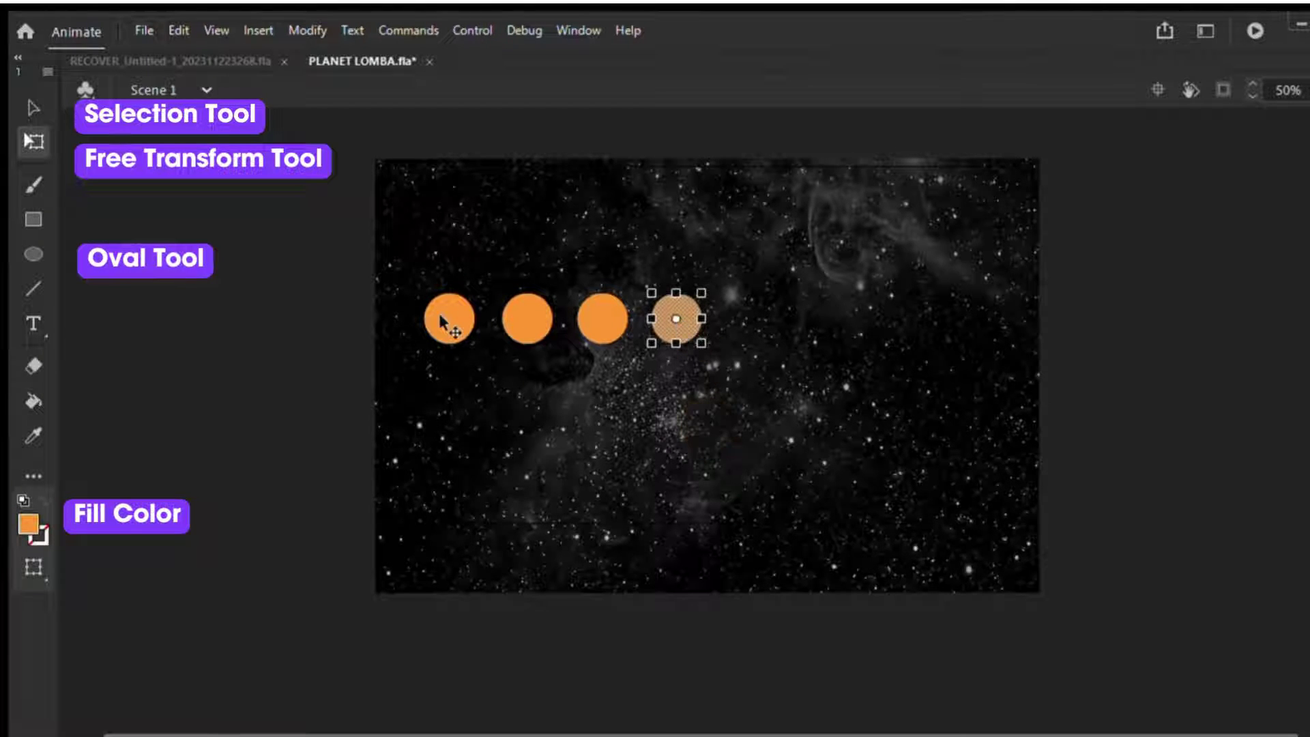
- Recolor the circles in the row, making the first red-orange, the third light blue and the fourth red
{"action": "left_click", "coordinate": [445, 316]}
{"action": "left_click", "coordinate": [22, 521]}
{"action": "left_click", "coordinate": [317, 402]}
{"action": "left_click", "coordinate": [530, 327]}
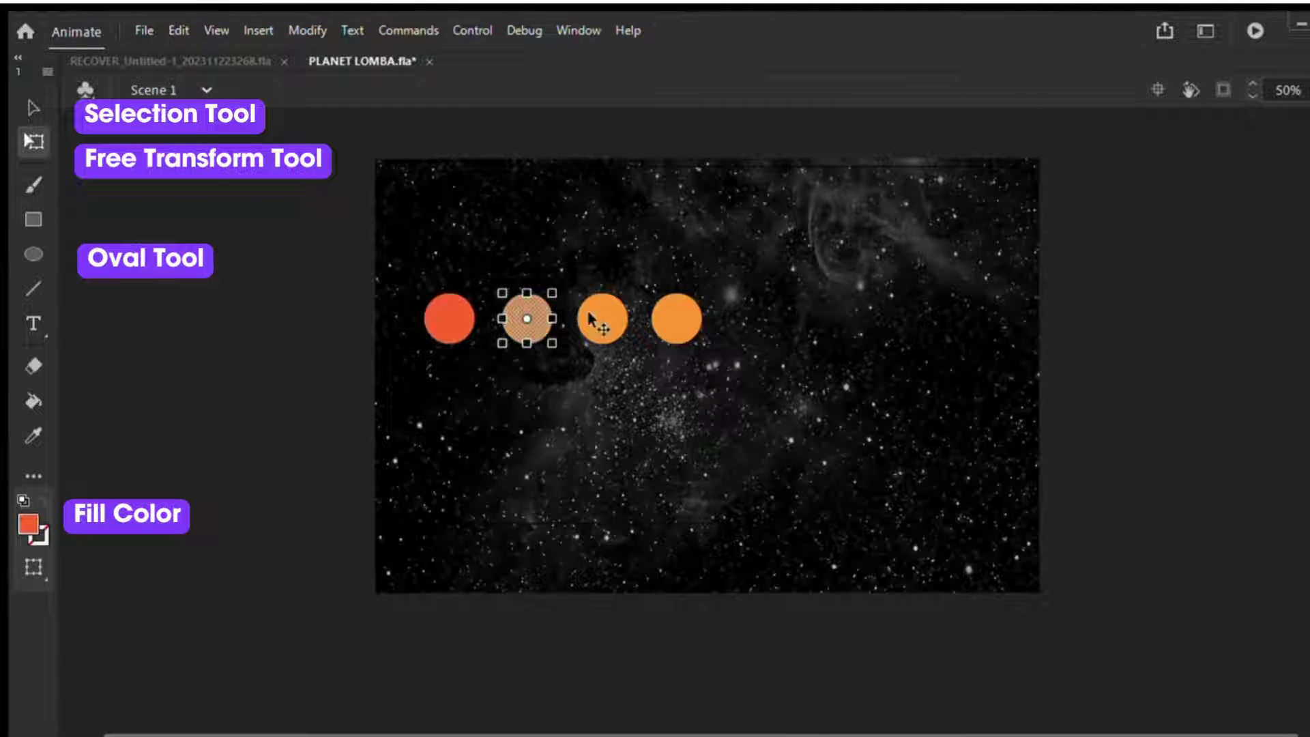
{"action": "left_click", "coordinate": [590, 316]}
{"action": "left_click", "coordinate": [26, 522]}
{"action": "left_click", "coordinate": [287, 392]}
{"action": "left_click", "coordinate": [676, 319]}
{"action": "left_click", "coordinate": [27, 523]}
{"action": "left_click", "coordinate": [291, 380]}
{"action": "left_click", "coordinate": [228, 388]}
- Draw three green land patches on the light blue planet with the Oval tool and reshape them into irregular continents
{"action": "key", "text": "o"}
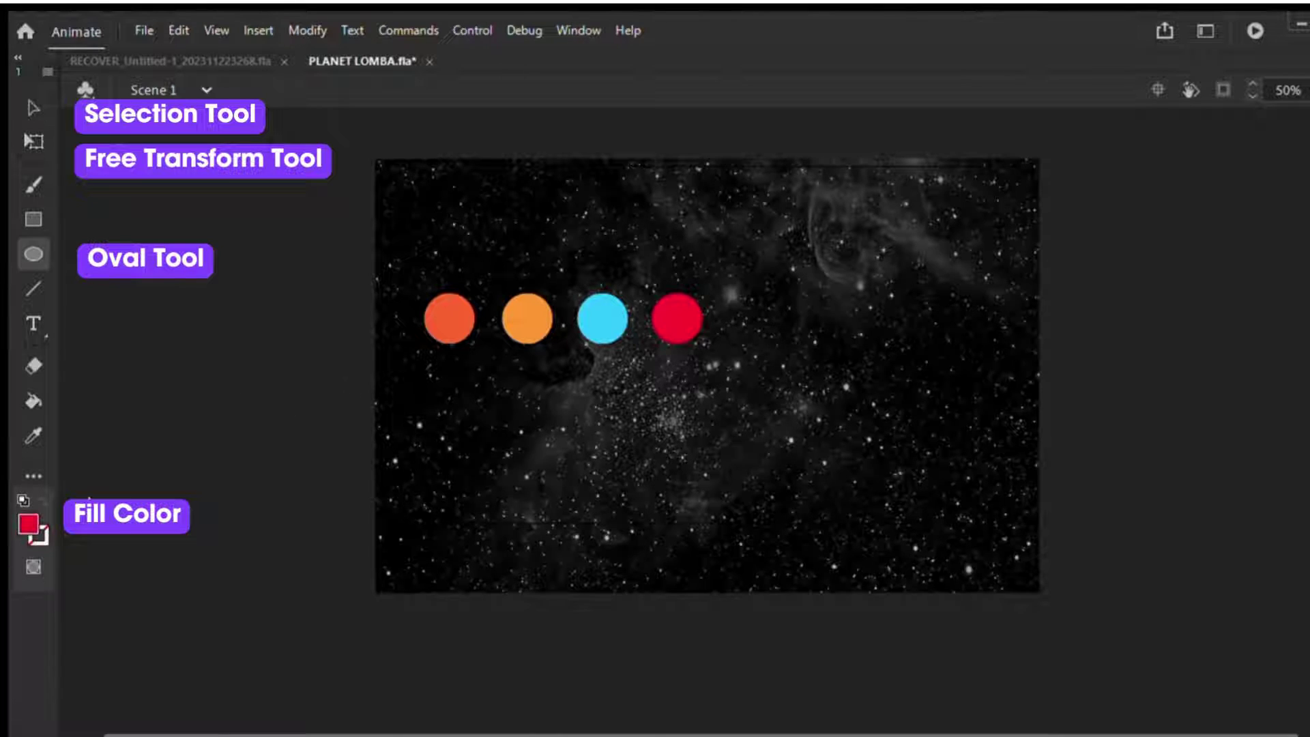
{"action": "key", "text": "ctrl+equal"}
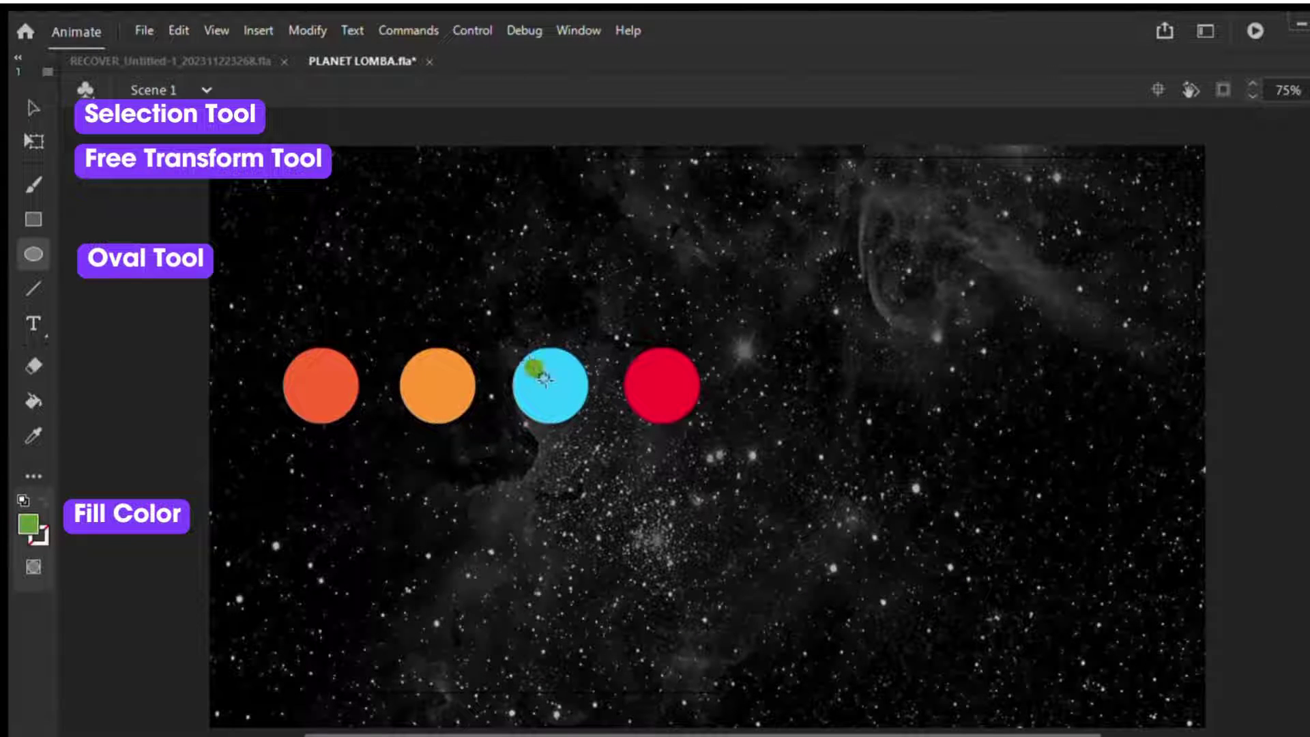
{"action": "left_click_drag", "start_coordinate": [563, 378], "coordinate": [569, 414]}
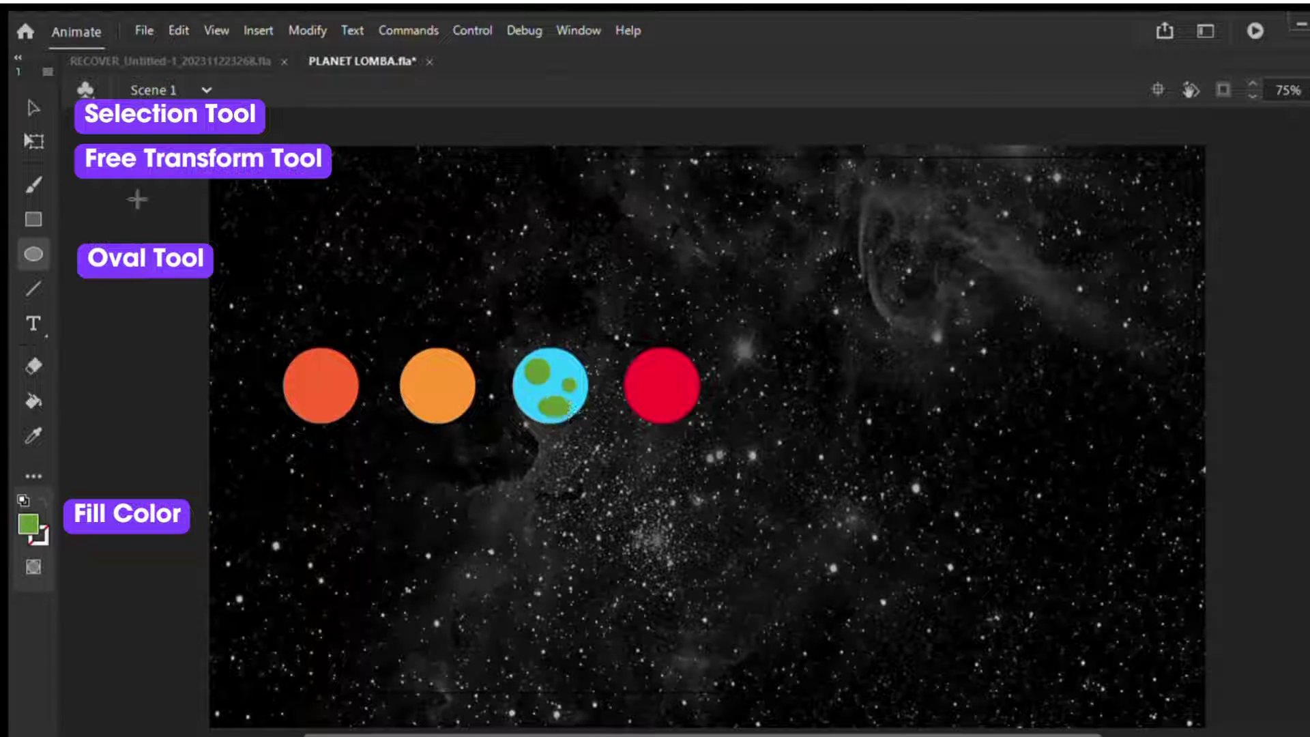
{"action": "key", "text": "v"}
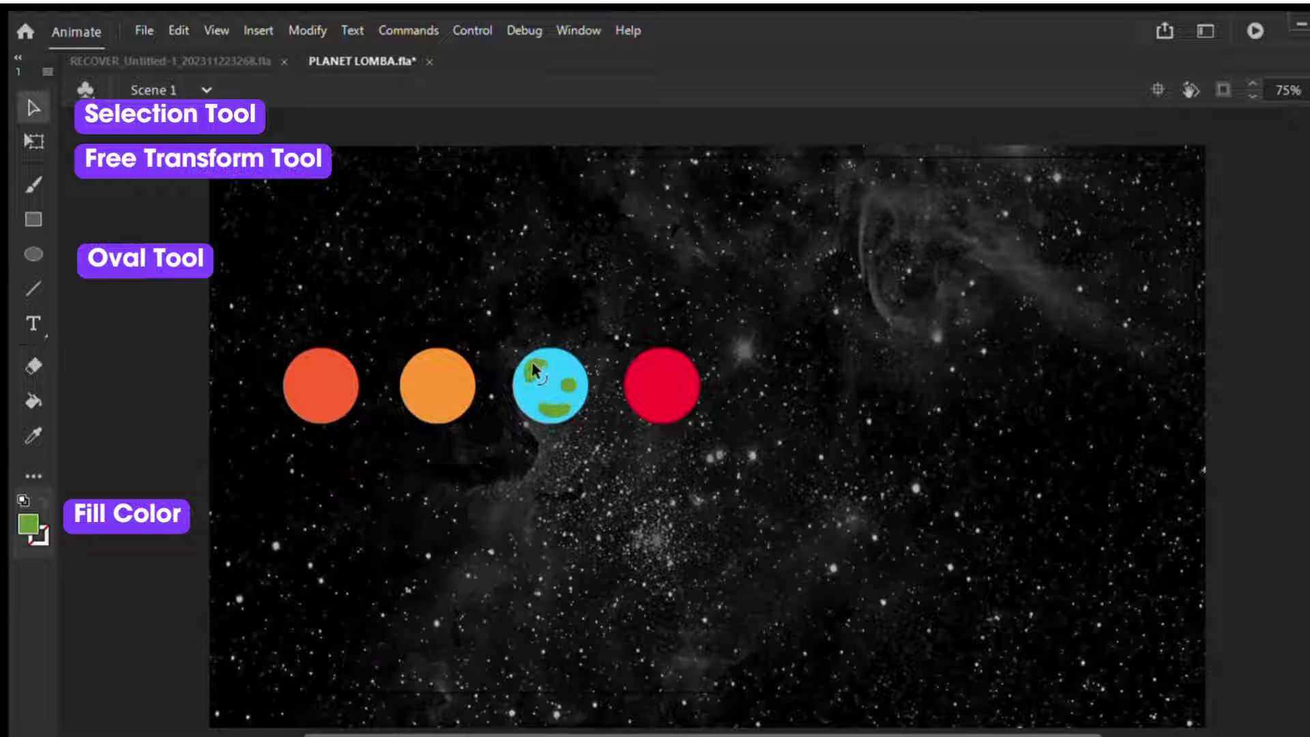
{"action": "left_click", "coordinate": [567, 386]}
{"action": "left_click", "coordinate": [22, 136]}
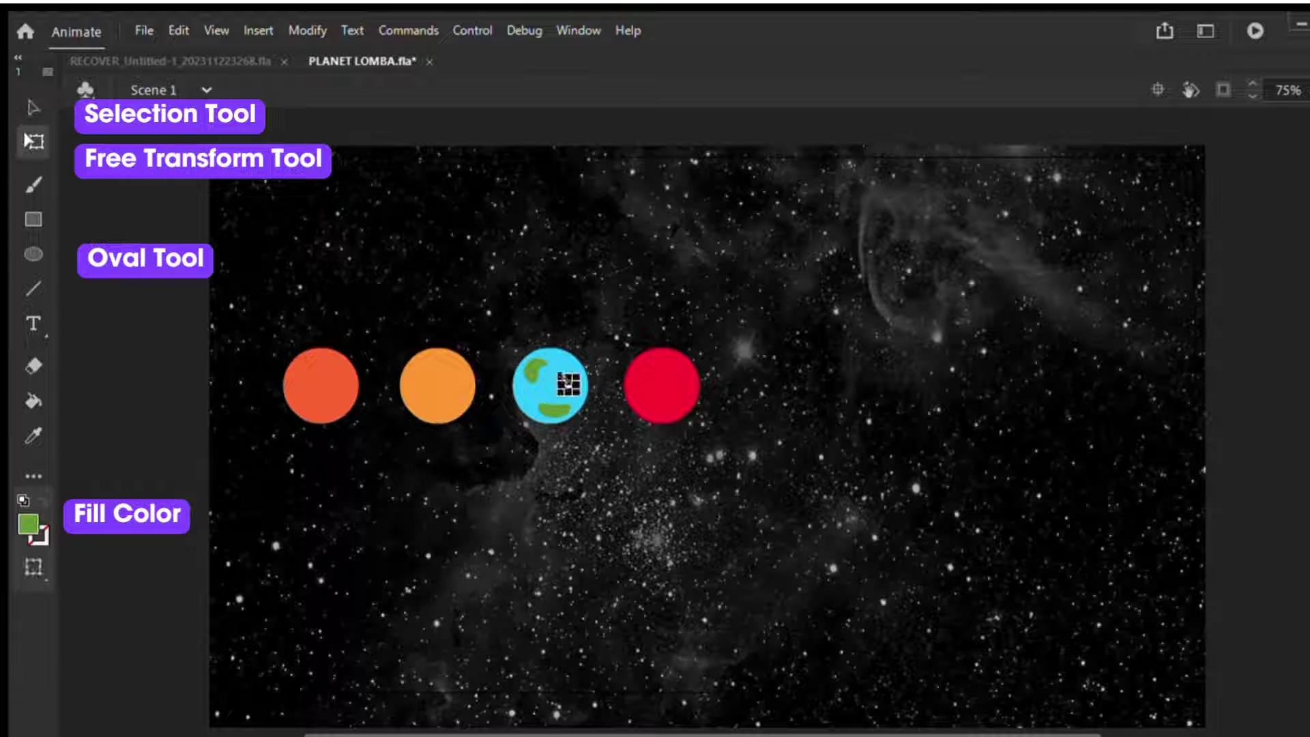
{"action": "key", "text": "o"}
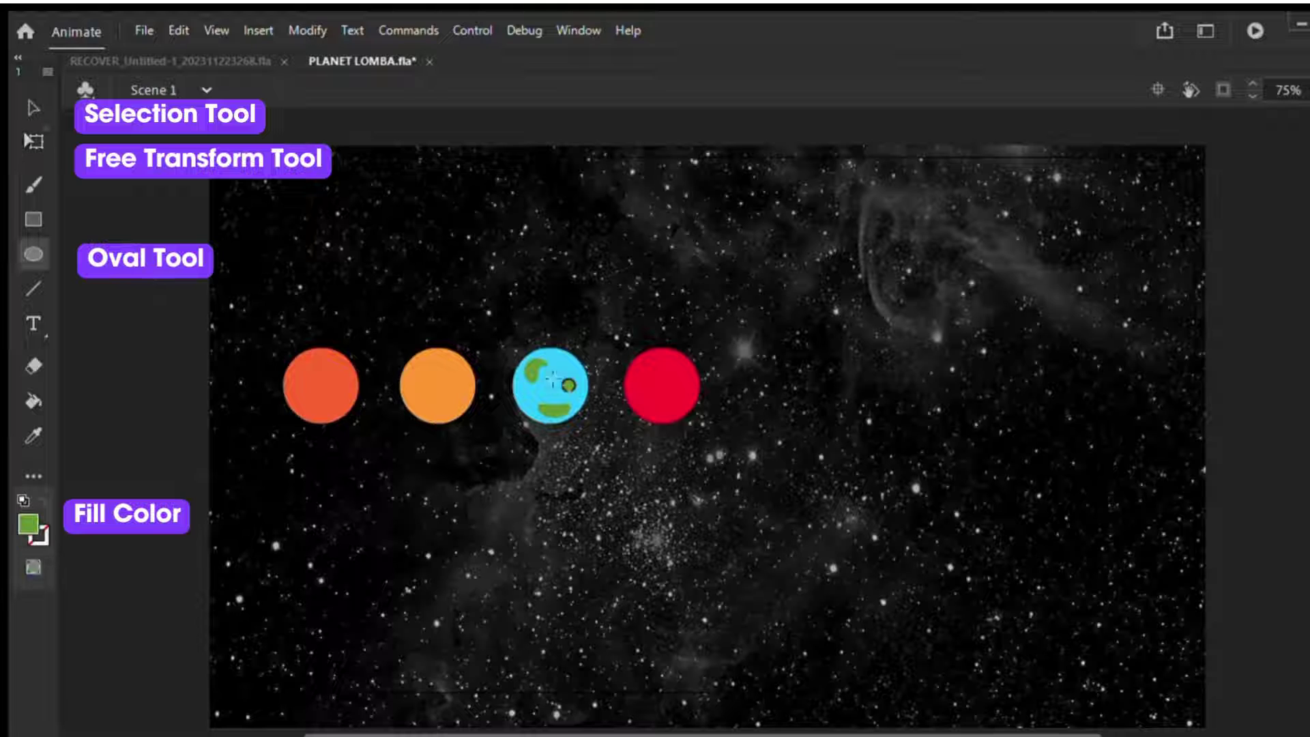
{"action": "key", "text": "q"}
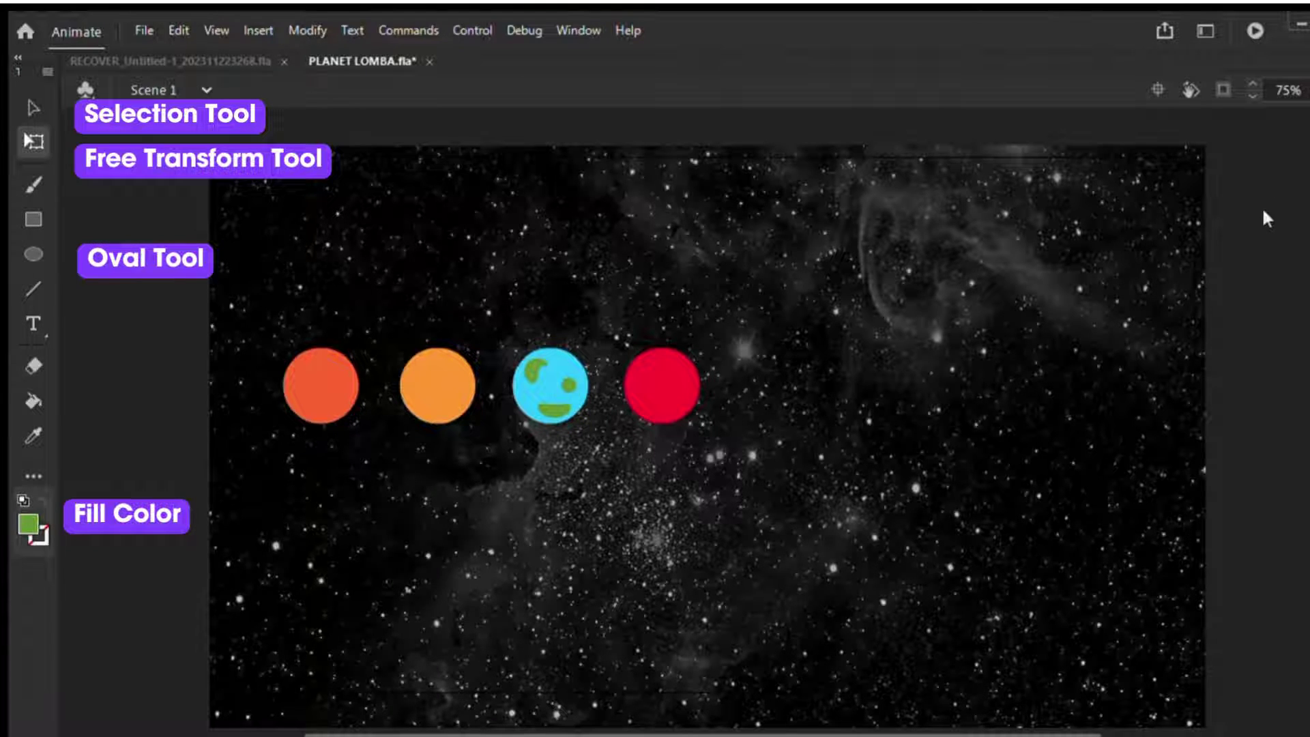
- Draw a larger pale orange circle beside the red planet, in line with the row
{"action": "key", "text": "ctrl+minus"}
{"action": "key", "text": "o"}
{"action": "left_click_drag", "start_coordinate": [738, 306], "coordinate": [823, 390]}
- Select four thin horizontal bands across the large pale orange planet and fill them with darker orange as stripes
{"action": "left_click", "coordinate": [33, 107]}
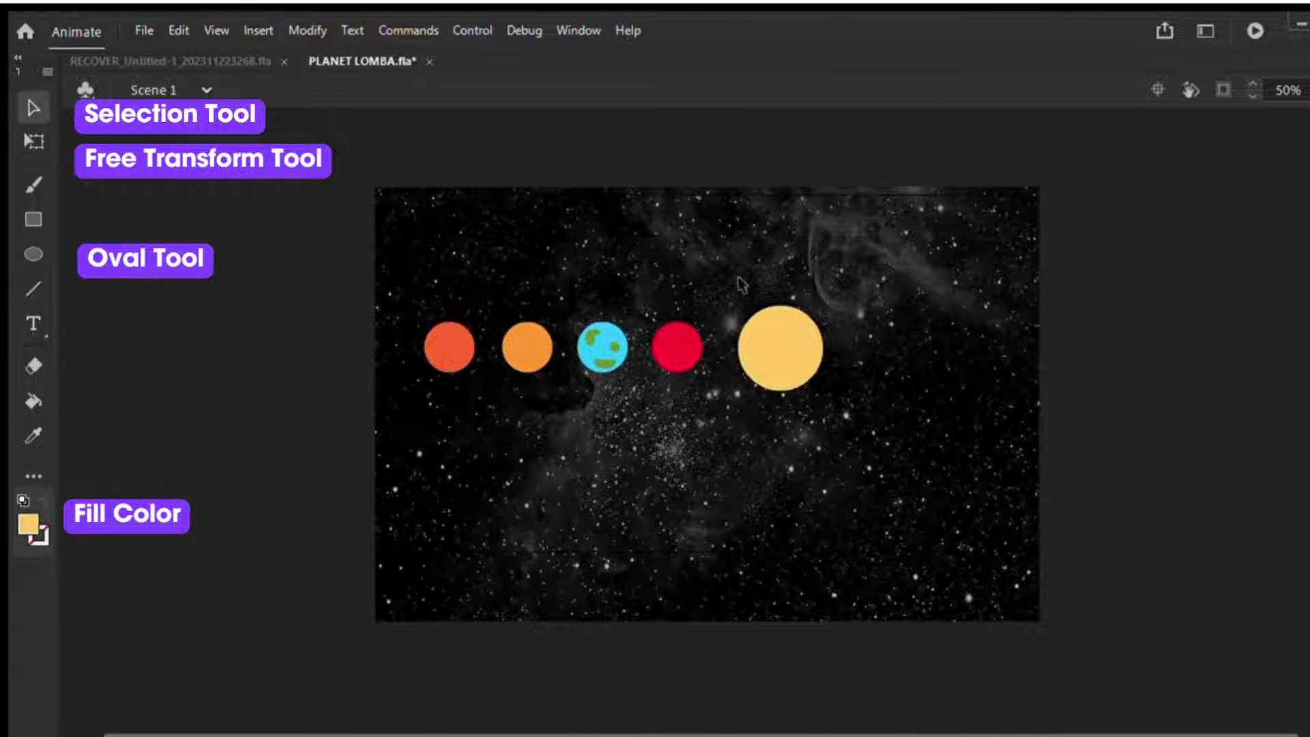
{"action": "left_click_drag", "start_coordinate": [728, 334], "coordinate": [824, 341]}
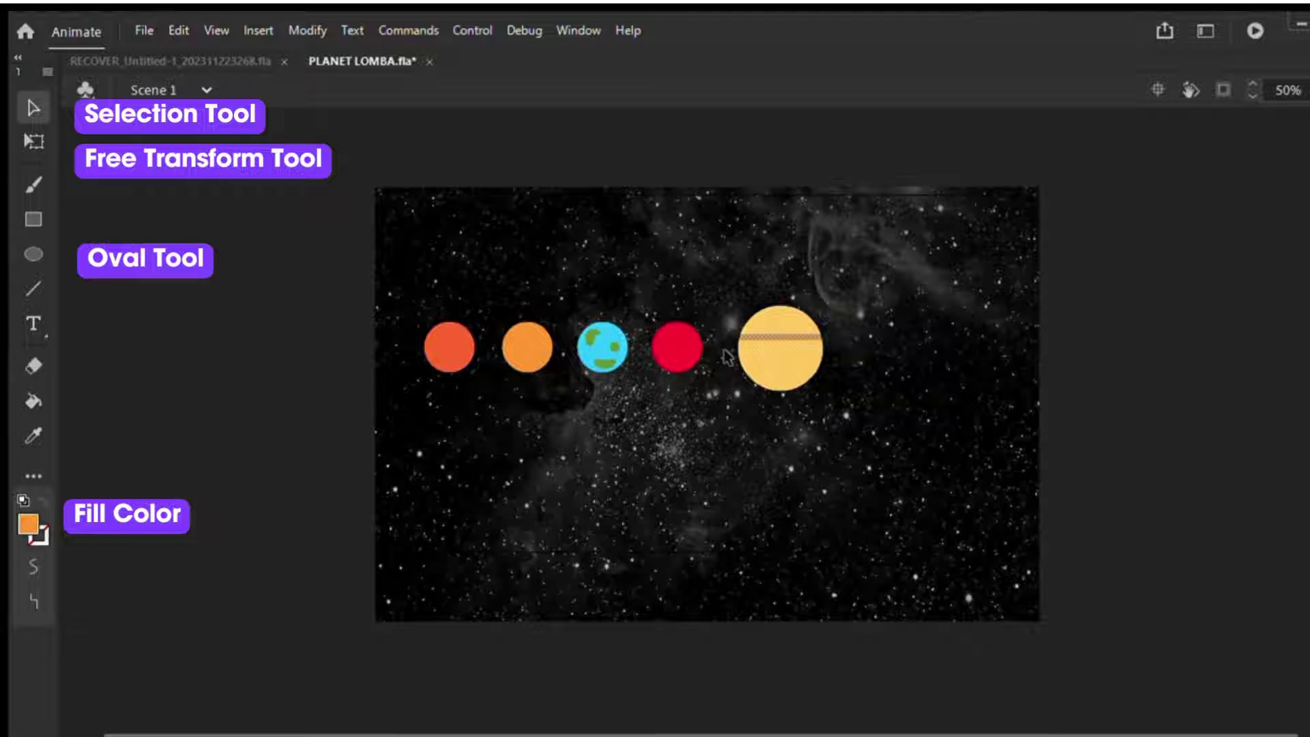
{"action": "left_click_drag", "start_coordinate": [727, 356], "coordinate": [824, 369]}
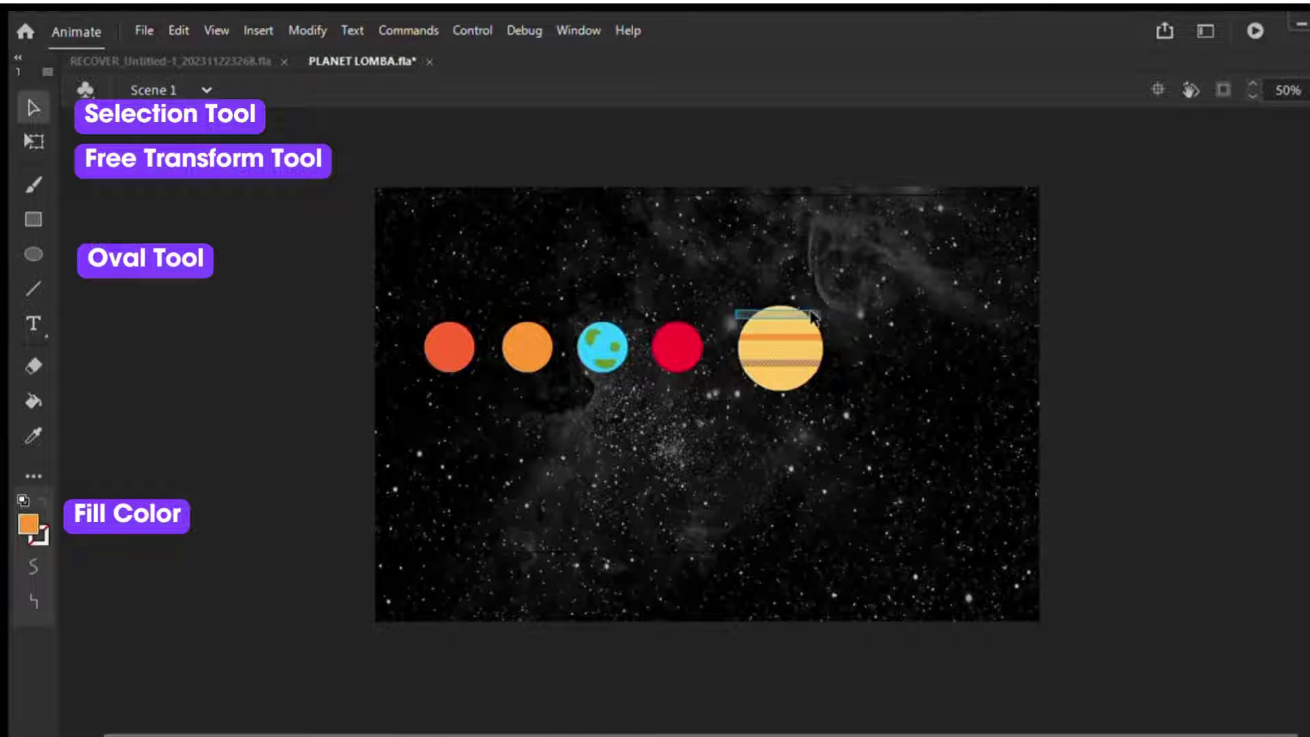
{"action": "left_click_drag", "start_coordinate": [812, 317], "coordinate": [818, 318]}
{"action": "left_click_drag", "start_coordinate": [810, 386], "coordinate": [811, 386]}
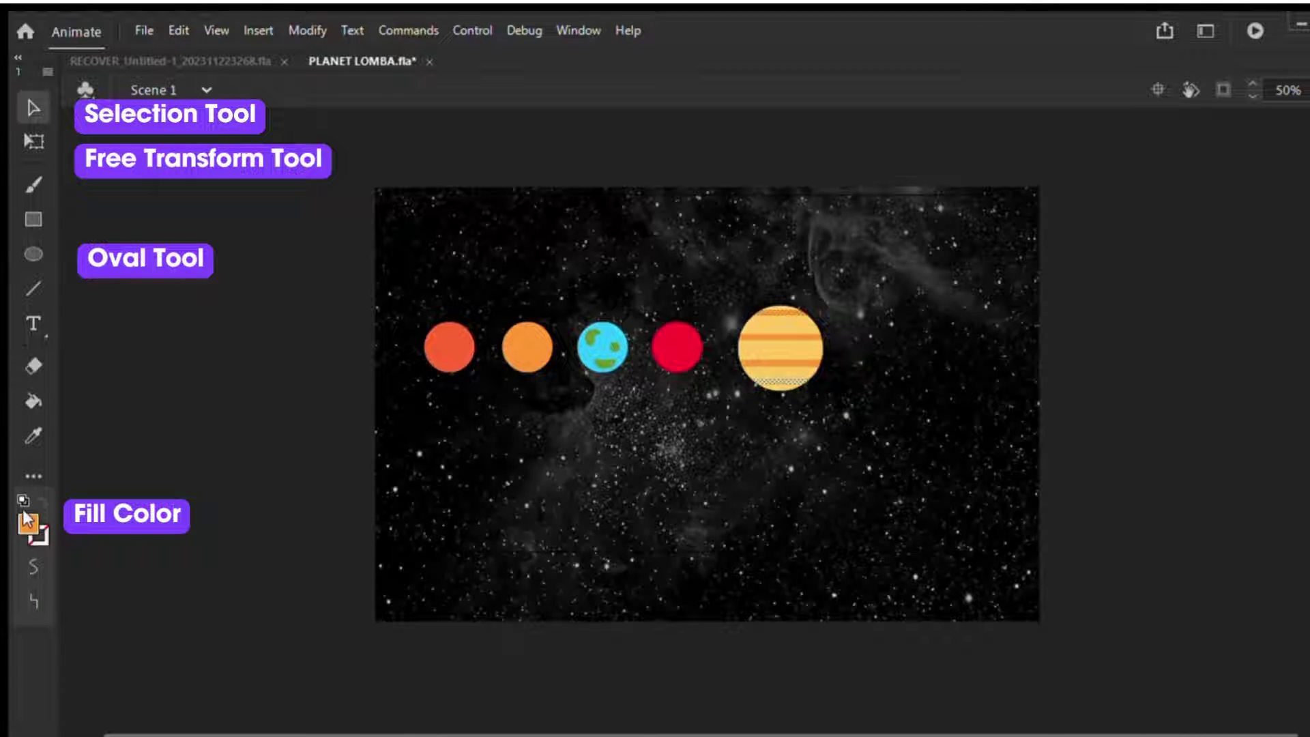
{"action": "left_click", "coordinate": [330, 395]}
- Draw another large circle beside the striped planet and fill it with light yellow
{"action": "key", "text": "o"}
{"action": "left_click_drag", "start_coordinate": [868, 312], "coordinate": [942, 387]}
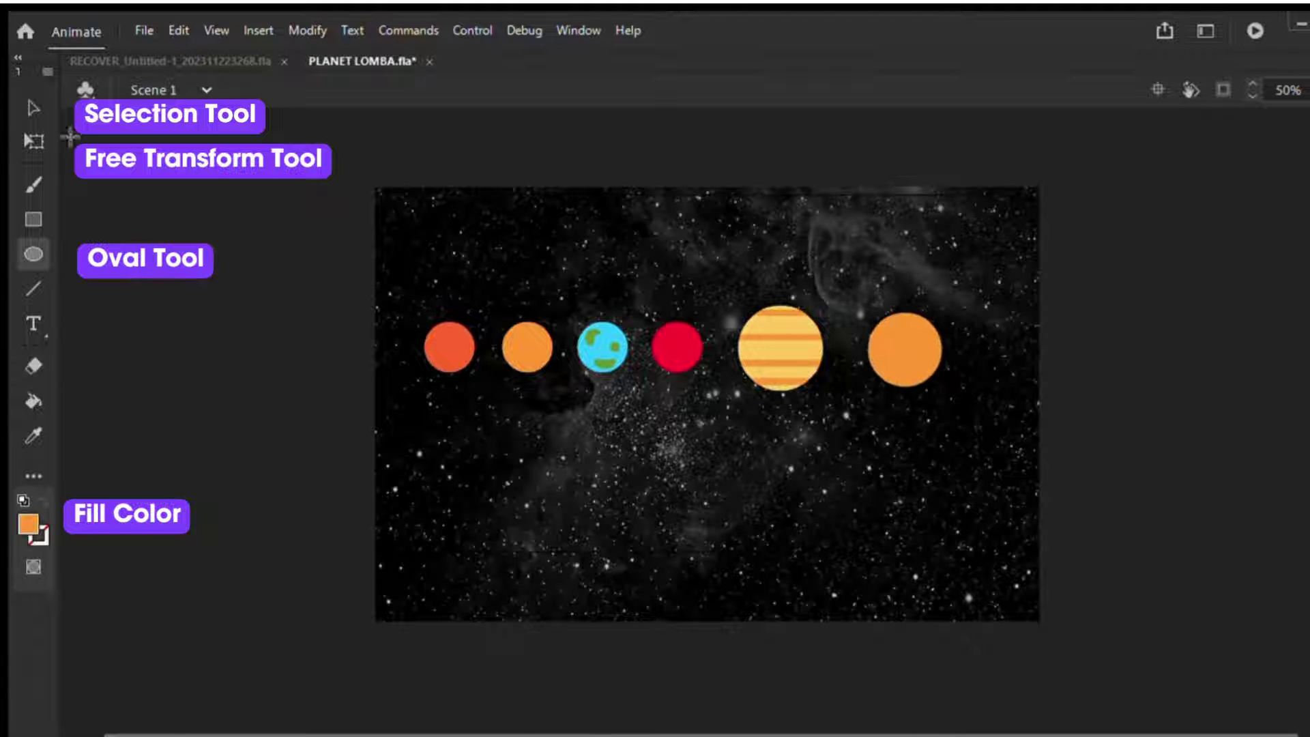
{"action": "left_click", "coordinate": [34, 141]}
{"action": "left_click", "coordinate": [904, 348]}
{"action": "left_click", "coordinate": [361, 410]}
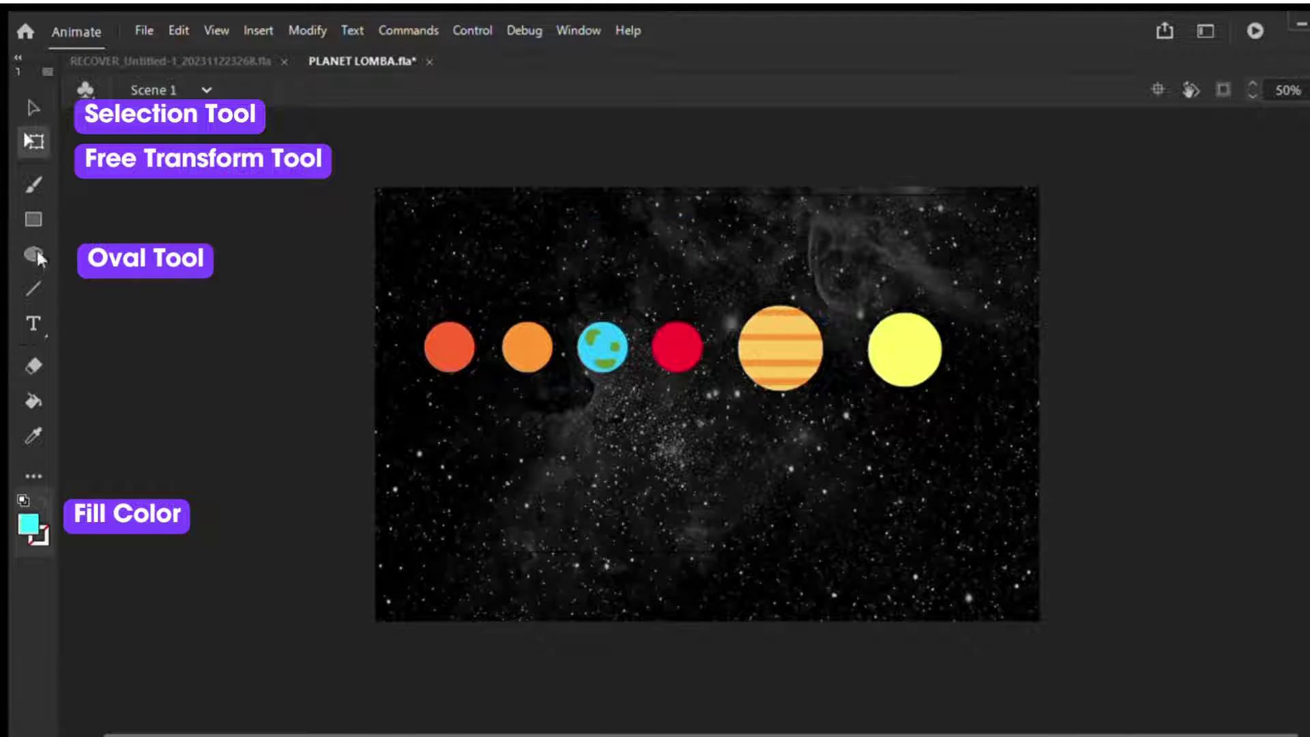
- Draw one cyan circle and one dark blue circle above the row of planets
{"action": "left_click", "coordinate": [37, 254]}
{"action": "left_click_drag", "start_coordinate": [543, 215], "coordinate": [618, 291]}
{"action": "left_click", "coordinate": [28, 524]}
{"action": "left_click", "coordinate": [140, 380]}
{"action": "left_click_drag", "start_coordinate": [652, 217], "coordinate": [729, 295]}
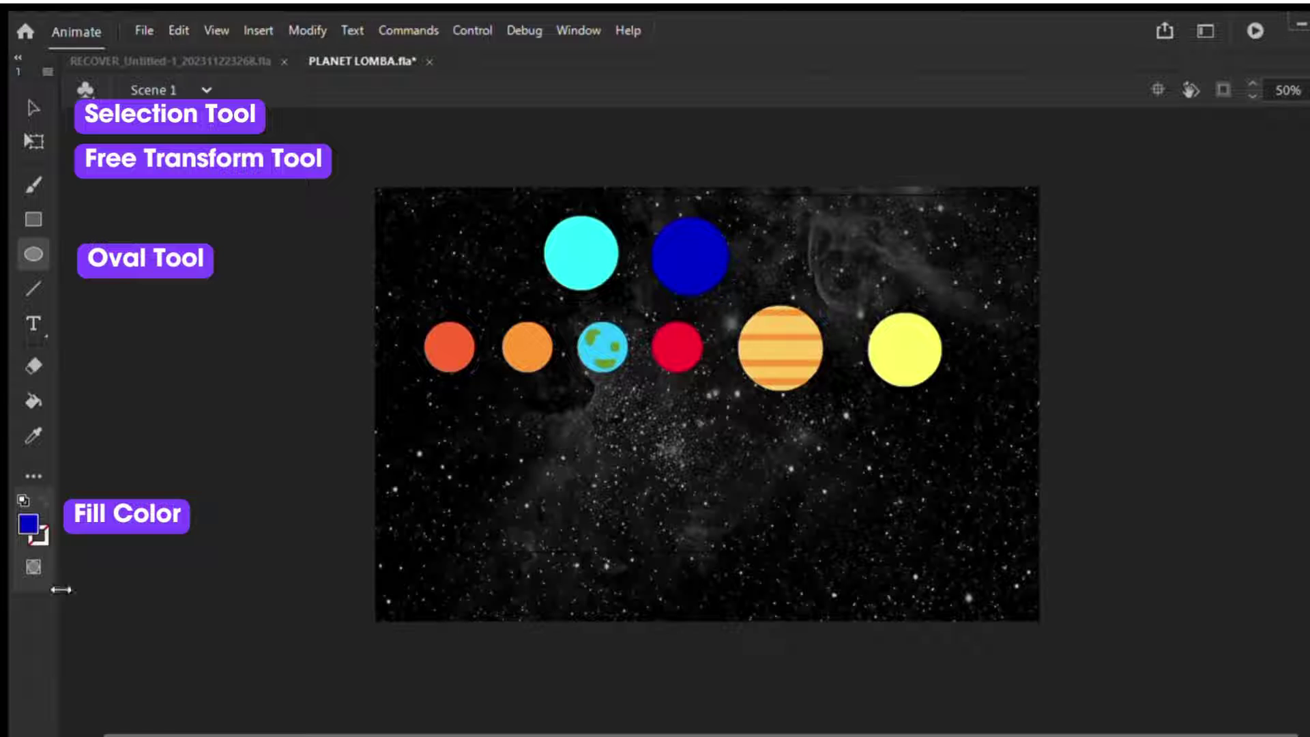
{"action": "left_click_drag", "start_coordinate": [846, 339], "coordinate": [966, 368]}
{"action": "key", "text": "q"}
{"action": "left_click", "coordinate": [916, 356]}
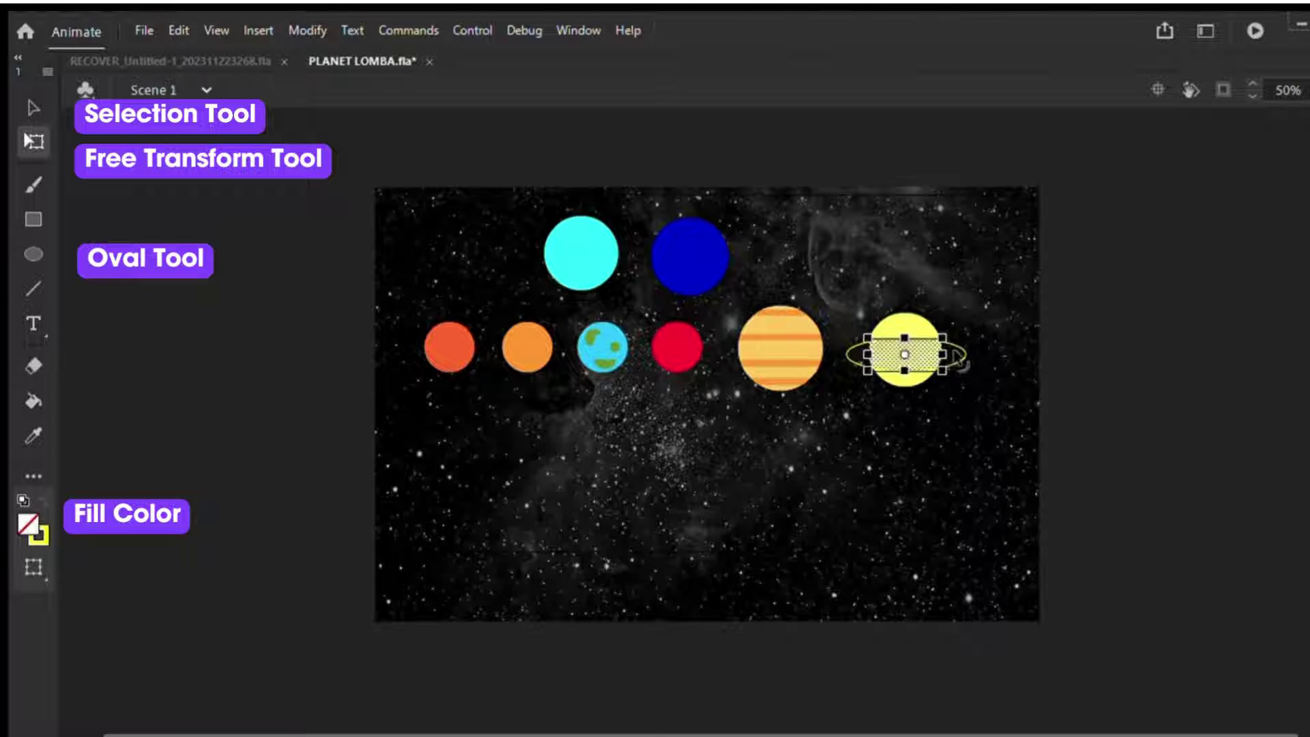
{"action": "key", "text": "Delete"}
- Draw an unfilled yellow ellipse in the empty area, thicken its stroke and fit it around the yellow planet as a ring
{"action": "left_click", "coordinate": [41, 254]}
{"action": "left_click_drag", "start_coordinate": [490, 410], "coordinate": [633, 456]}
{"action": "left_click", "coordinate": [31, 141]}
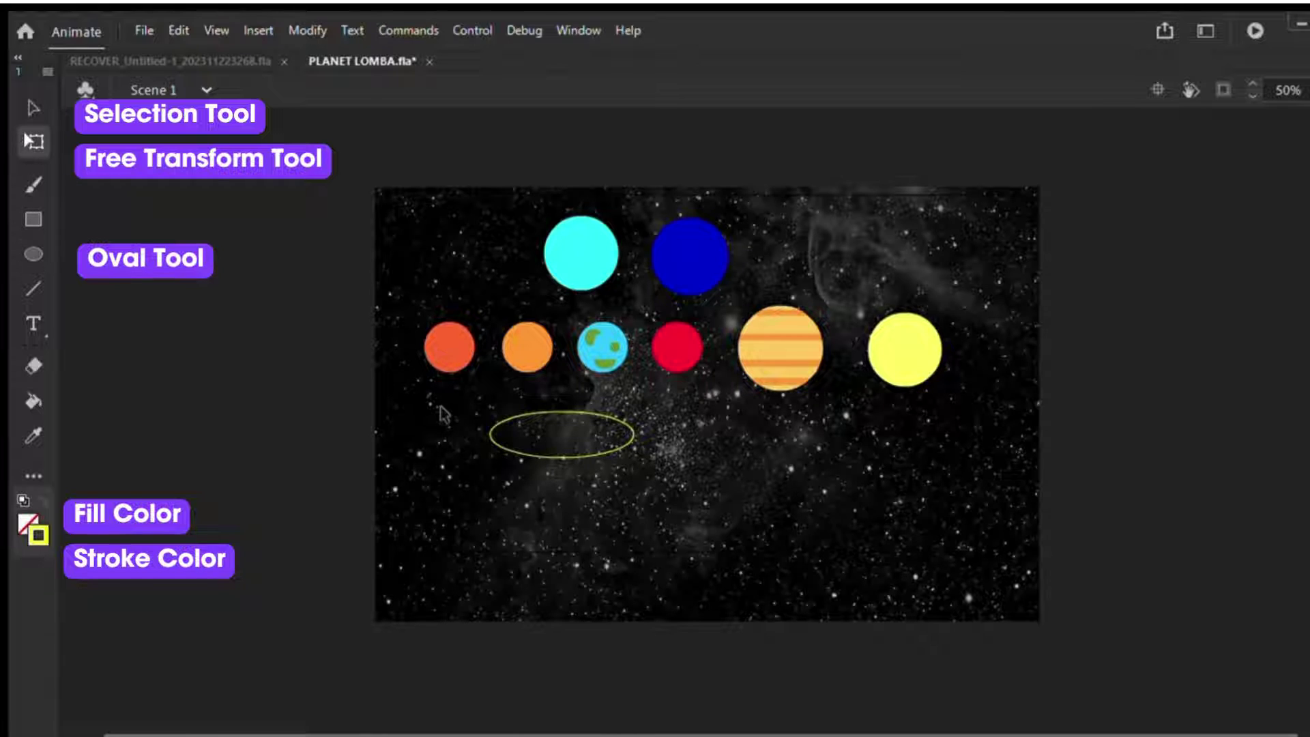
{"action": "left_click_drag", "start_coordinate": [457, 403], "coordinate": [660, 471]}
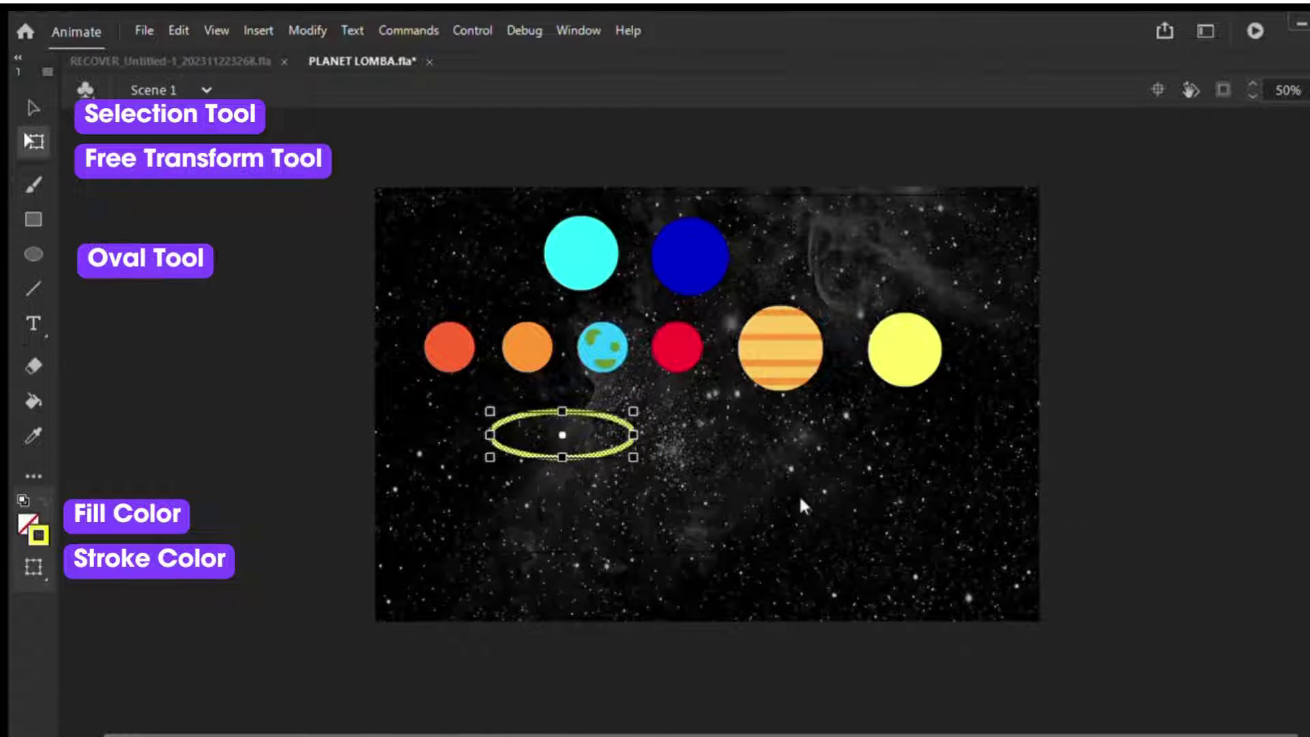
{"action": "left_click_drag", "start_coordinate": [642, 428], "coordinate": [906, 378]}
{"action": "left_click", "coordinate": [956, 411]}
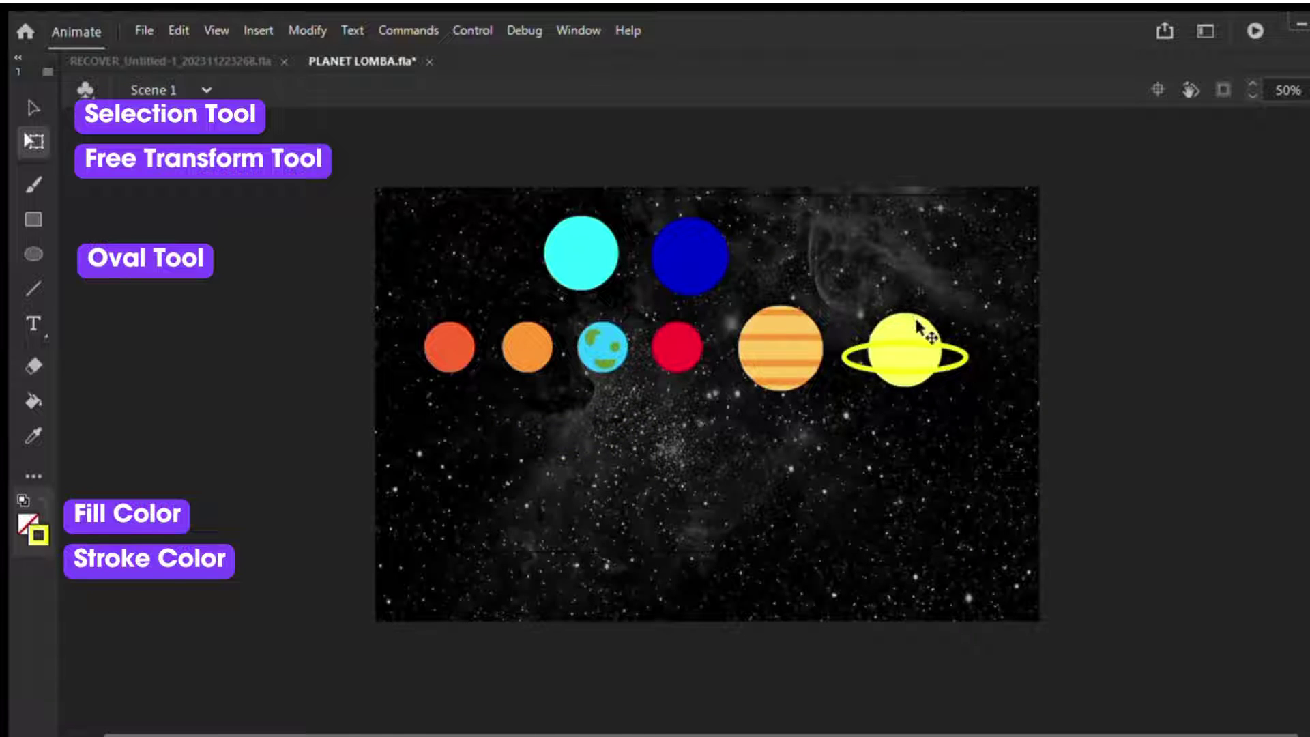
{"action": "left_click", "coordinate": [900, 329]}
{"action": "left_click", "coordinate": [821, 500]}
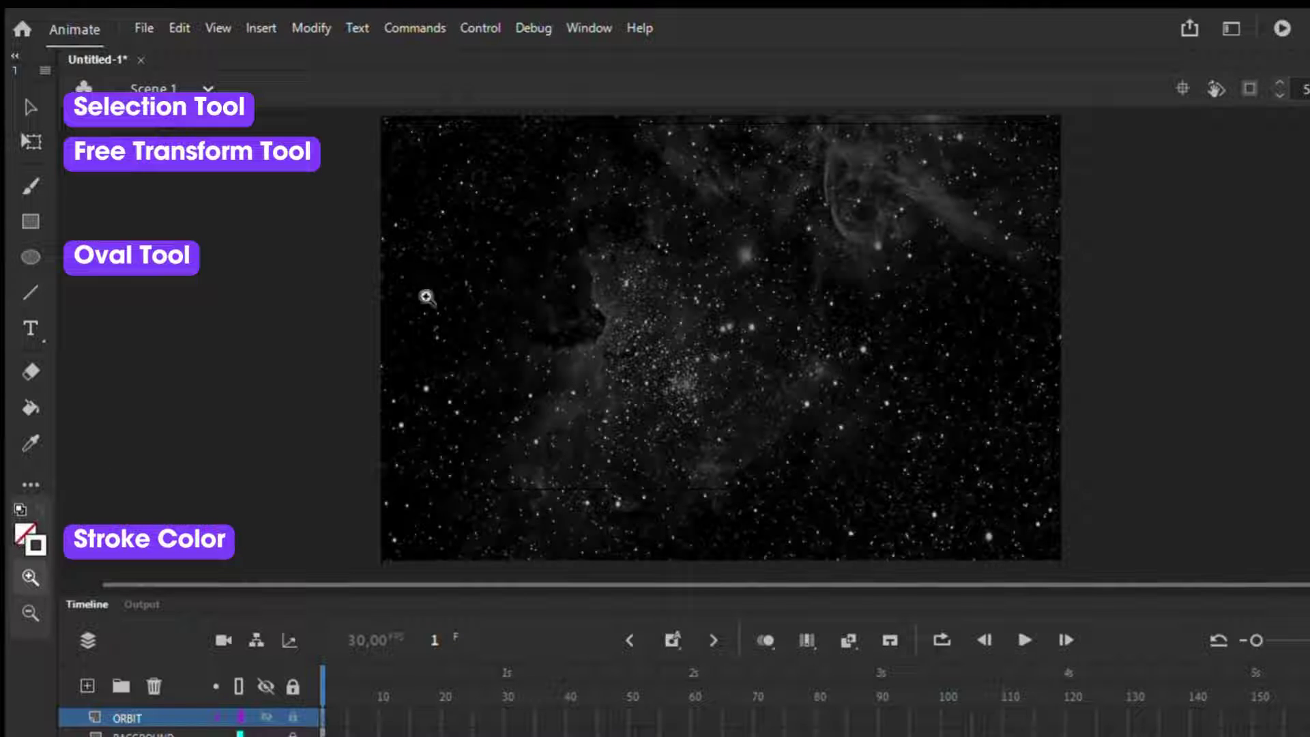
- Draw a large unfilled white ellipse on the ORBIT layer, center it on the stage and enlarge it slightly
{"action": "left_click", "coordinate": [30, 259]}
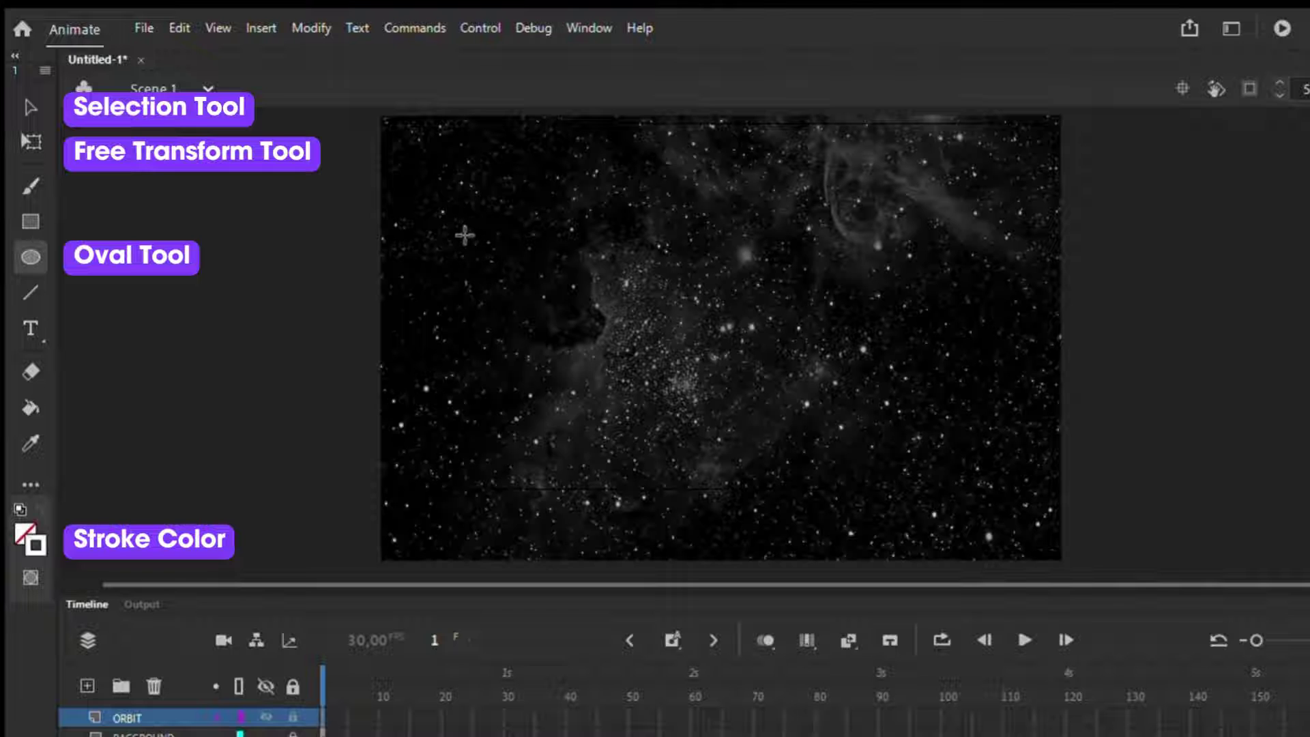
{"action": "left_click_drag", "start_coordinate": [457, 230], "coordinate": [1039, 522]}
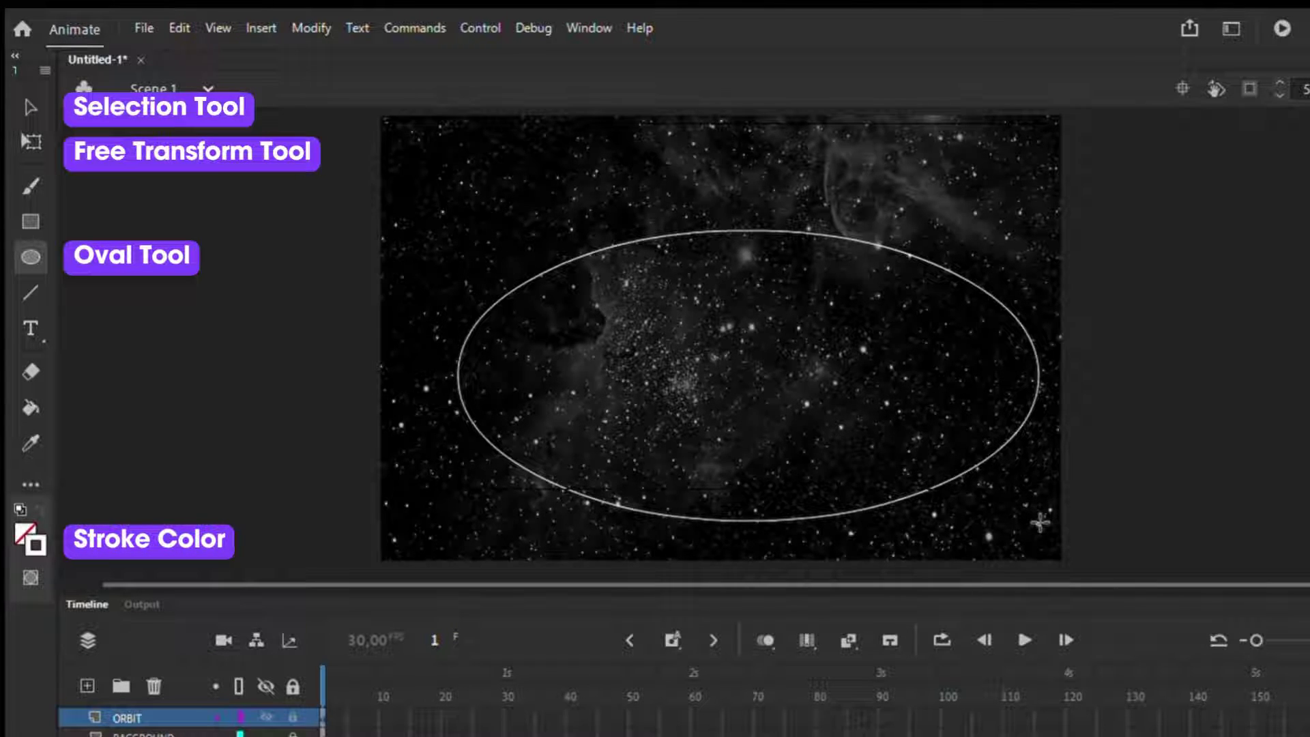
{"action": "left_click", "coordinate": [30, 138]}
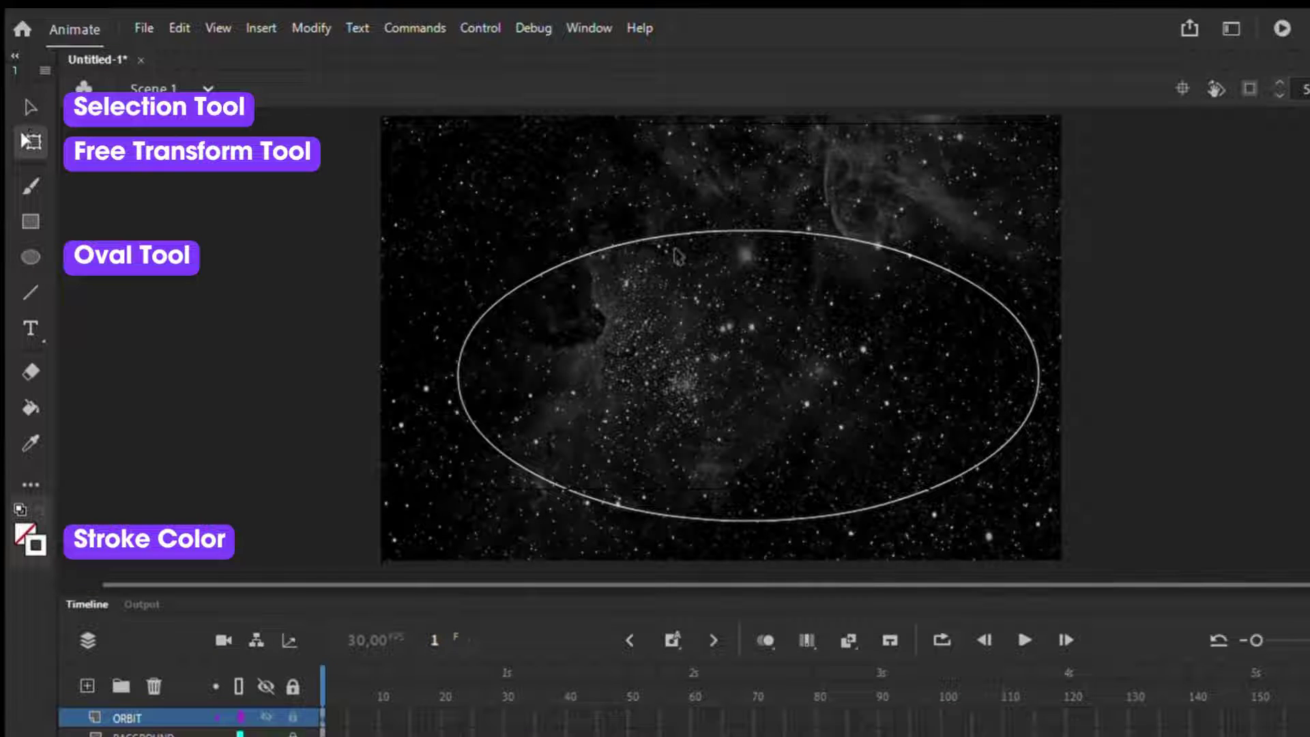
{"action": "left_click", "coordinate": [674, 233]}
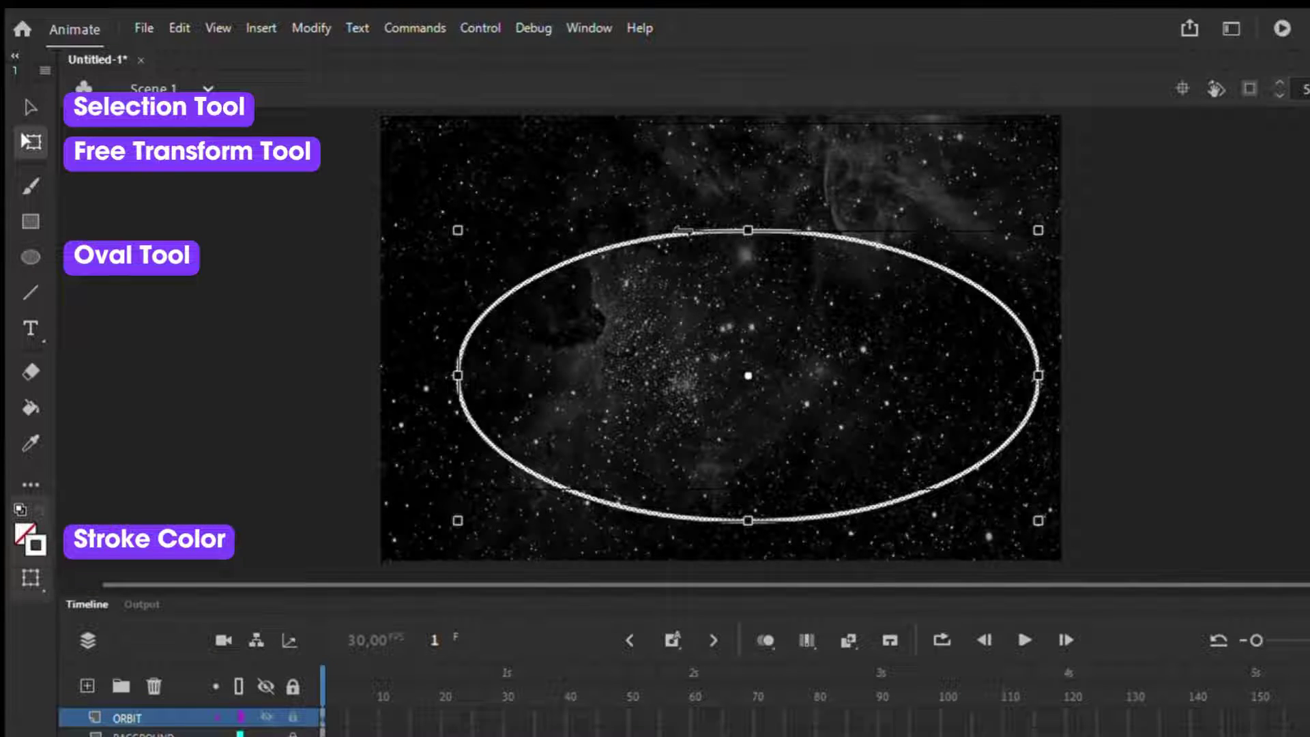
{"action": "left_click_drag", "start_coordinate": [592, 251], "coordinate": [568, 227]}
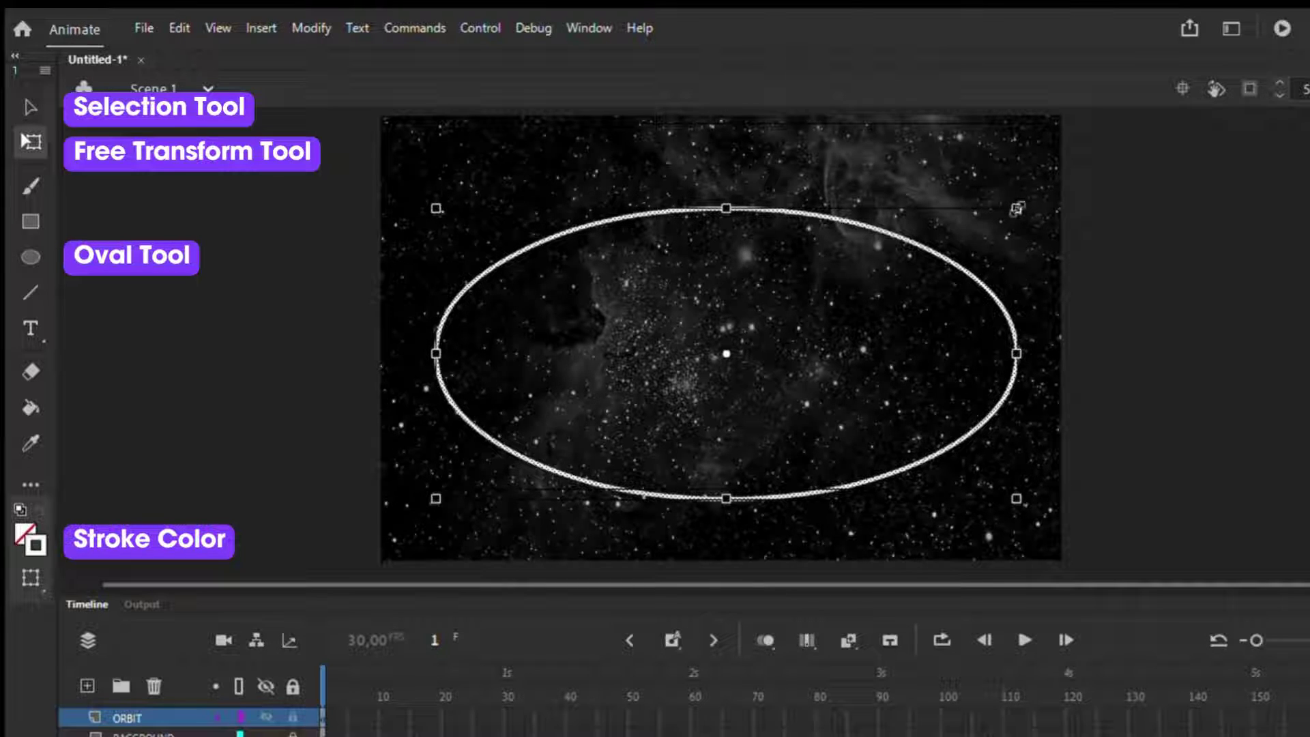
{"action": "mouse_move", "coordinate": [1018, 210]}
{"action": "left_mouse_down"}
{"action": "mouse_move", "coordinate": [1015, 194]}
{"action": "mouse_move", "coordinate": [1029, 196]}
{"action": "mouse_move", "coordinate": [1017, 187]}
{"action": "mouse_move", "coordinate": [1029, 188]}
{"action": "left_mouse_up"}
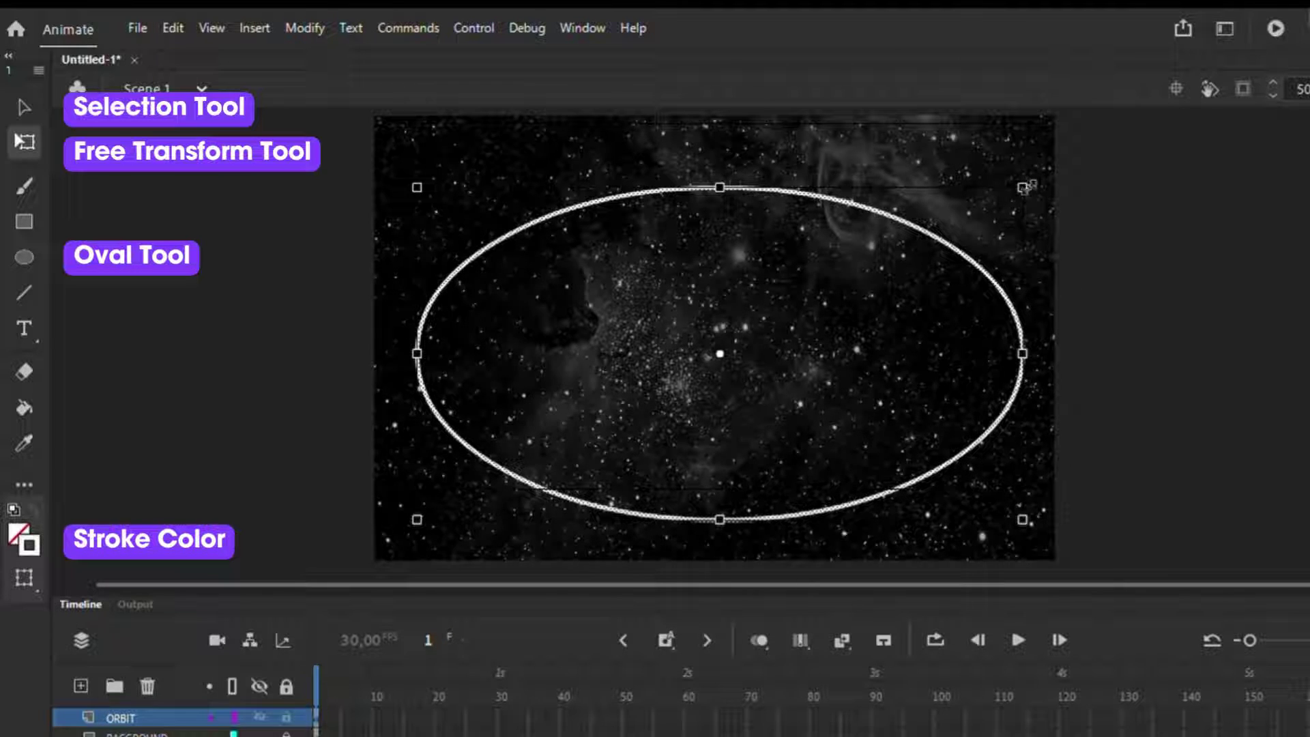
- Copy the orbit ellipse in place repeatedly, scaling each copy down to make eight nested concentric orbits
{"action": "left_click_drag", "start_coordinate": [1022, 187], "coordinate": [897, 311]}
{"action": "key", "text": "ctrl+c"}
{"action": "key", "text": "ctrl+shift+v"}
{"action": "key", "text": "ctrl+c"}
{"action": "key", "text": "ctrl+shift+v"}
{"action": "key", "text": "ctrl+c"}
{"action": "key", "text": "ctrl+shift+v"}
{"action": "key", "text": "ctrl+c"}
{"action": "key", "text": "ctrl+shift+v"}
{"action": "key", "text": "ctrl+c"}
{"action": "key", "text": "ctrl+shift+v"}
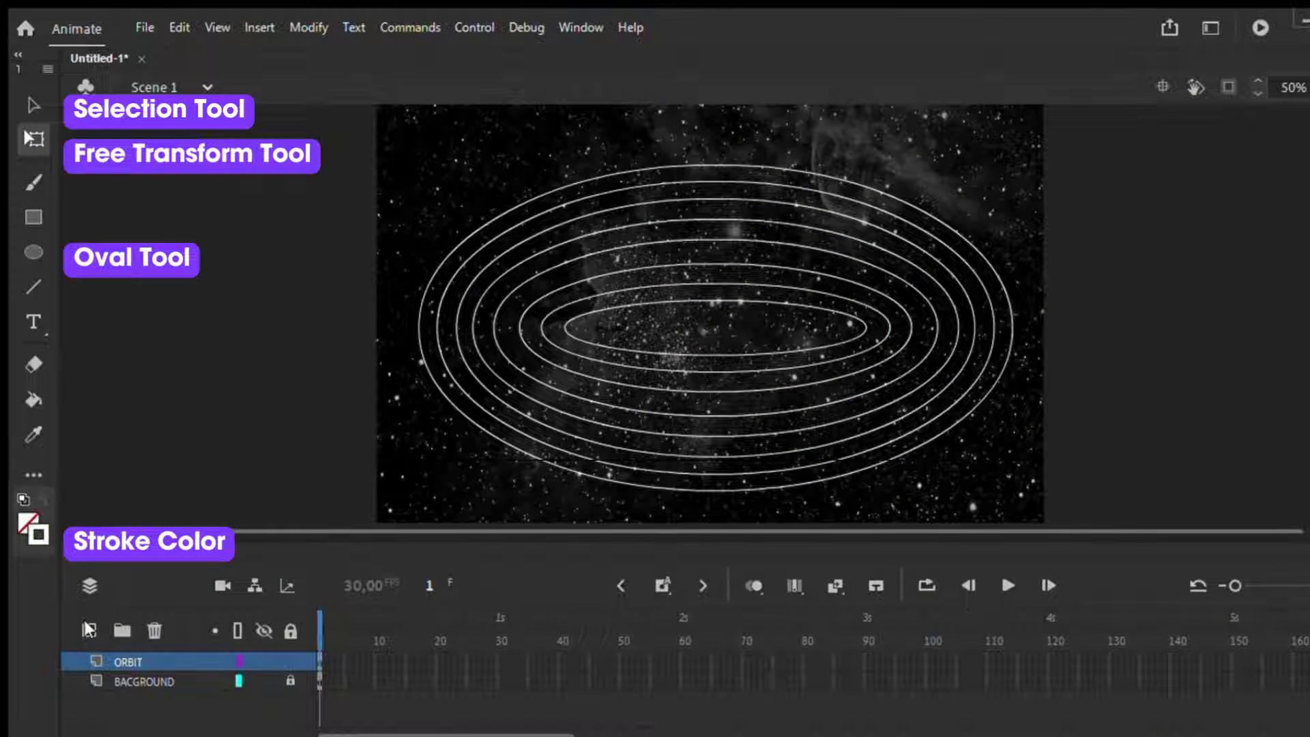
- Add a series of new empty layers above the ORBIT layer
{"action": "left_click", "coordinate": [87, 626]}
{"action": "left_click", "coordinate": [86, 626]}
{"action": "left_click", "coordinate": [87, 626]}
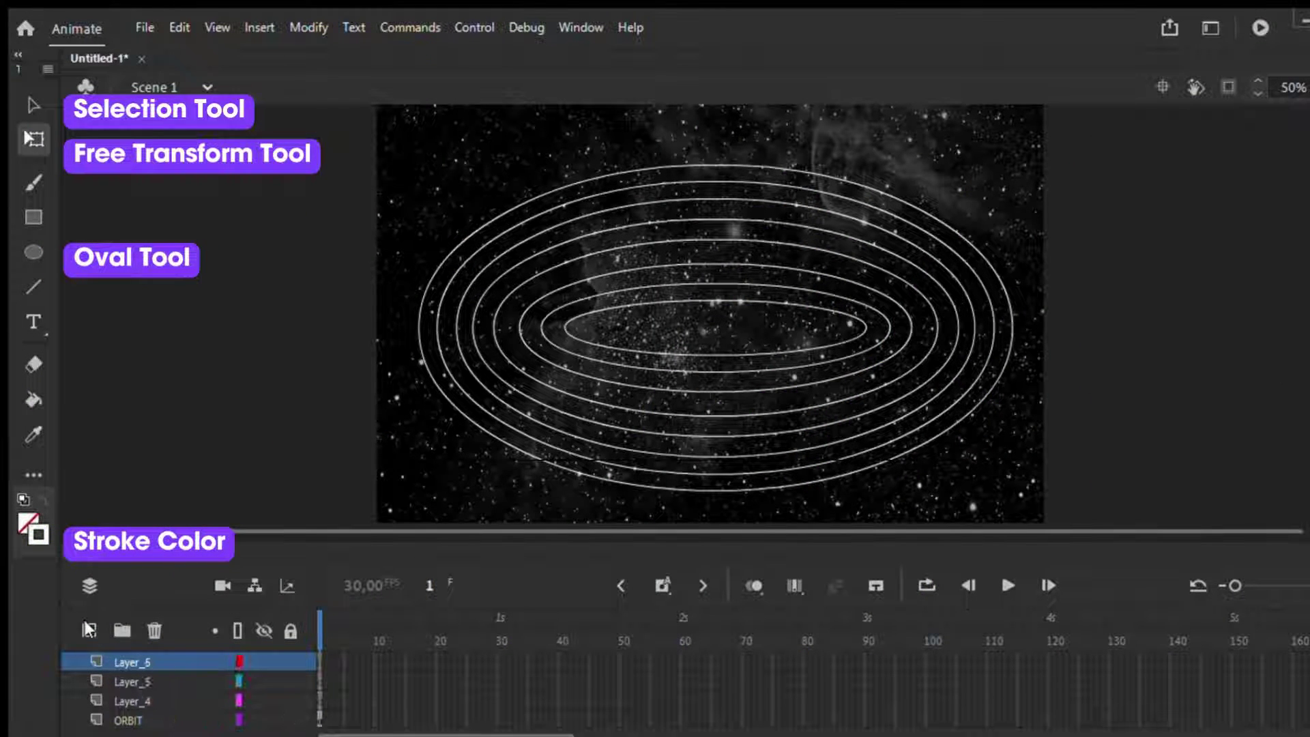
{"action": "left_click", "coordinate": [87, 626]}
{"action": "left_click", "coordinate": [87, 626]}
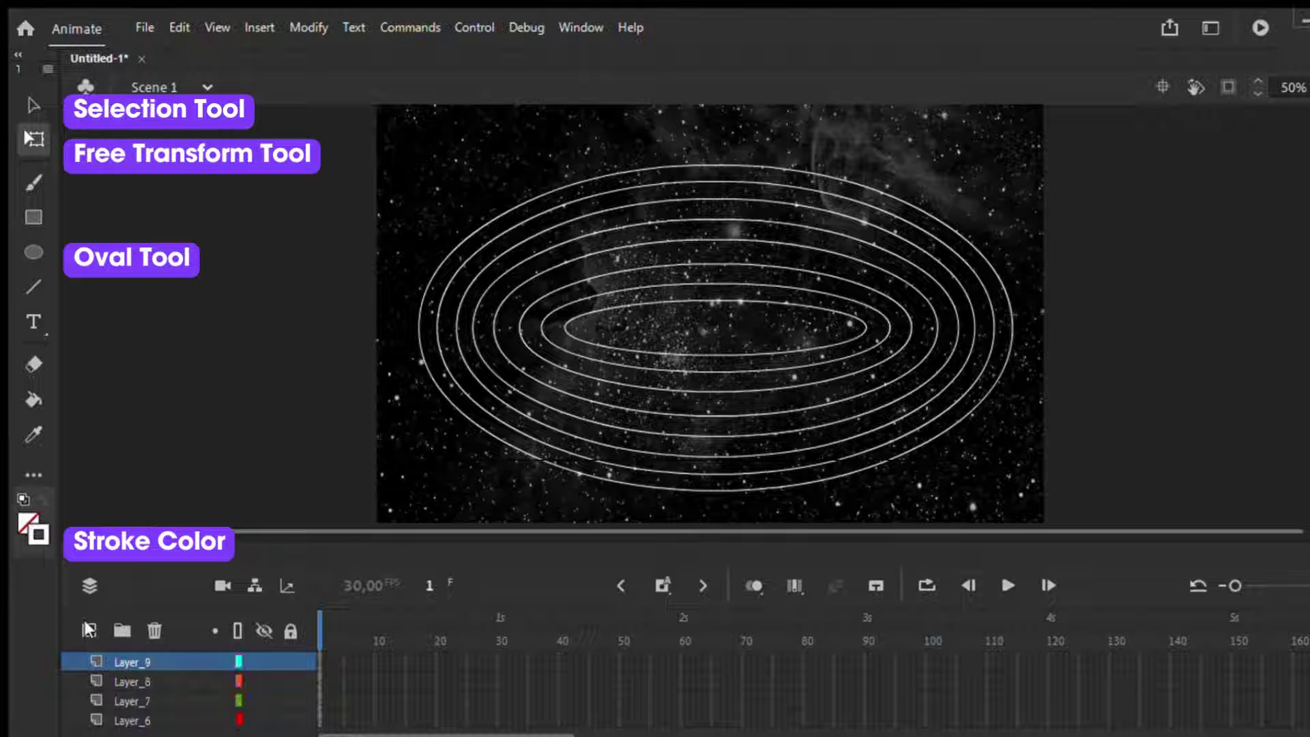
{"action": "left_click", "coordinate": [88, 628]}
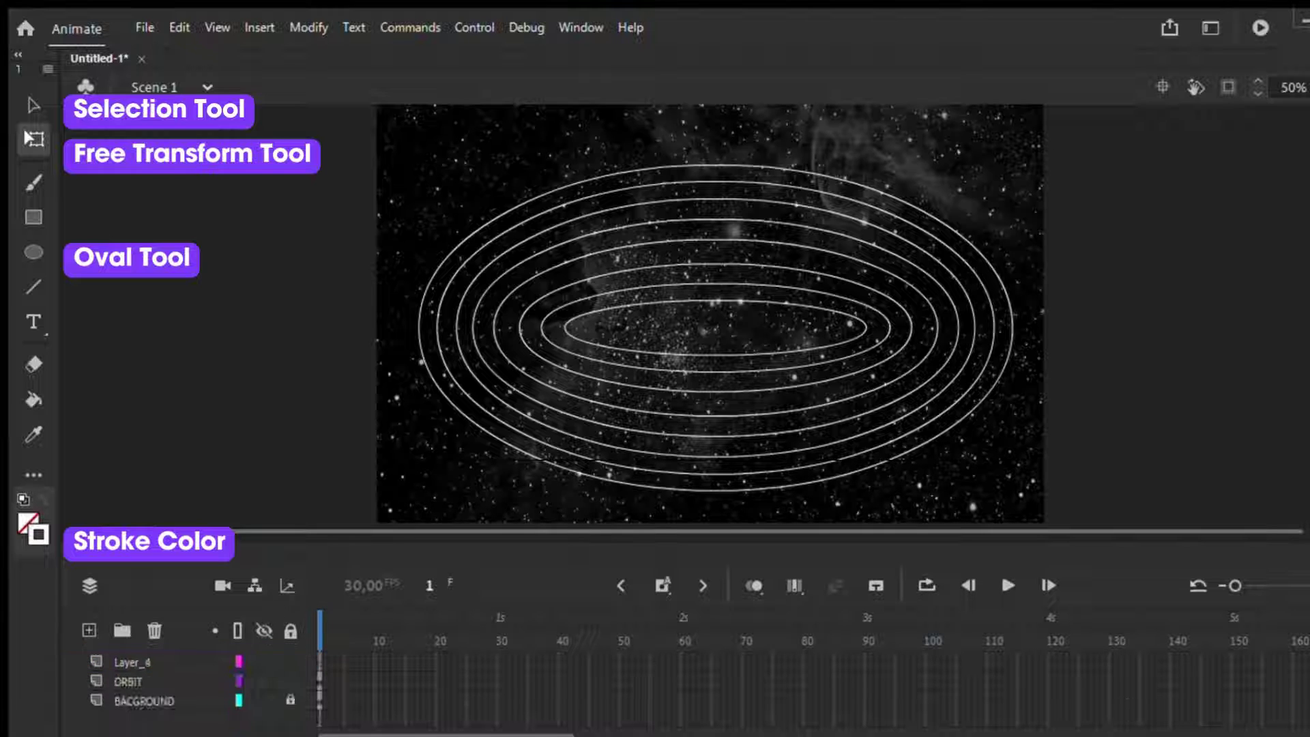
- Copy the outermost orbit ellipse from the ORBIT layer and paste it in place on Layer_4
{"action": "left_click", "coordinate": [129, 681]}
{"action": "left_click", "coordinate": [1006, 365]}
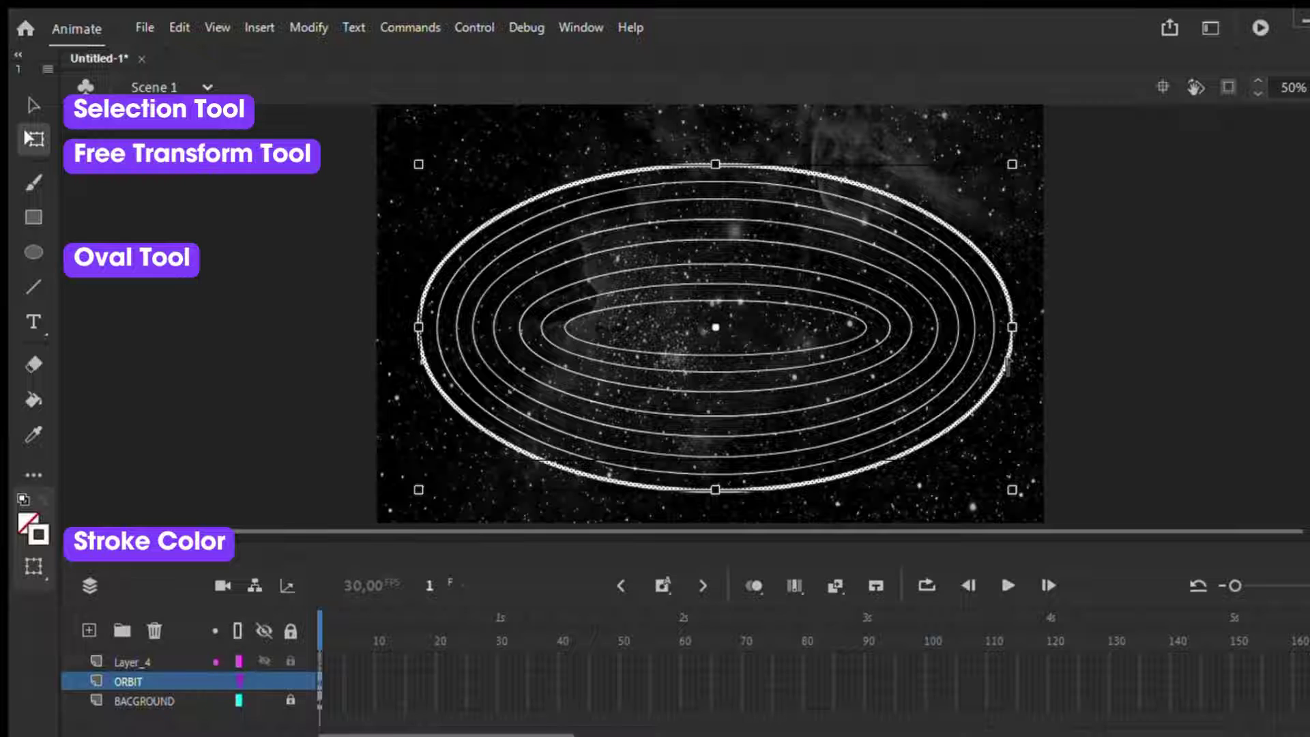
{"action": "left_click", "coordinate": [167, 655]}
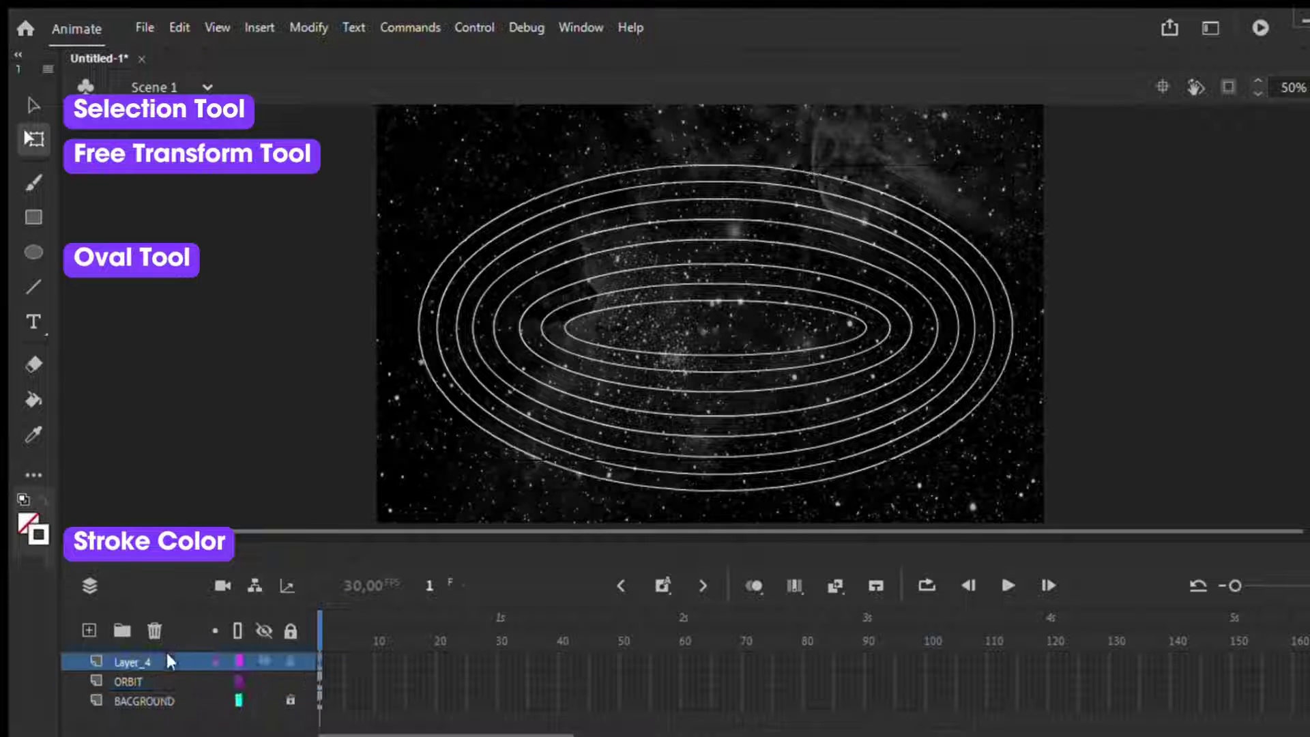
{"action": "key", "text": "ctrl+shift+v"}
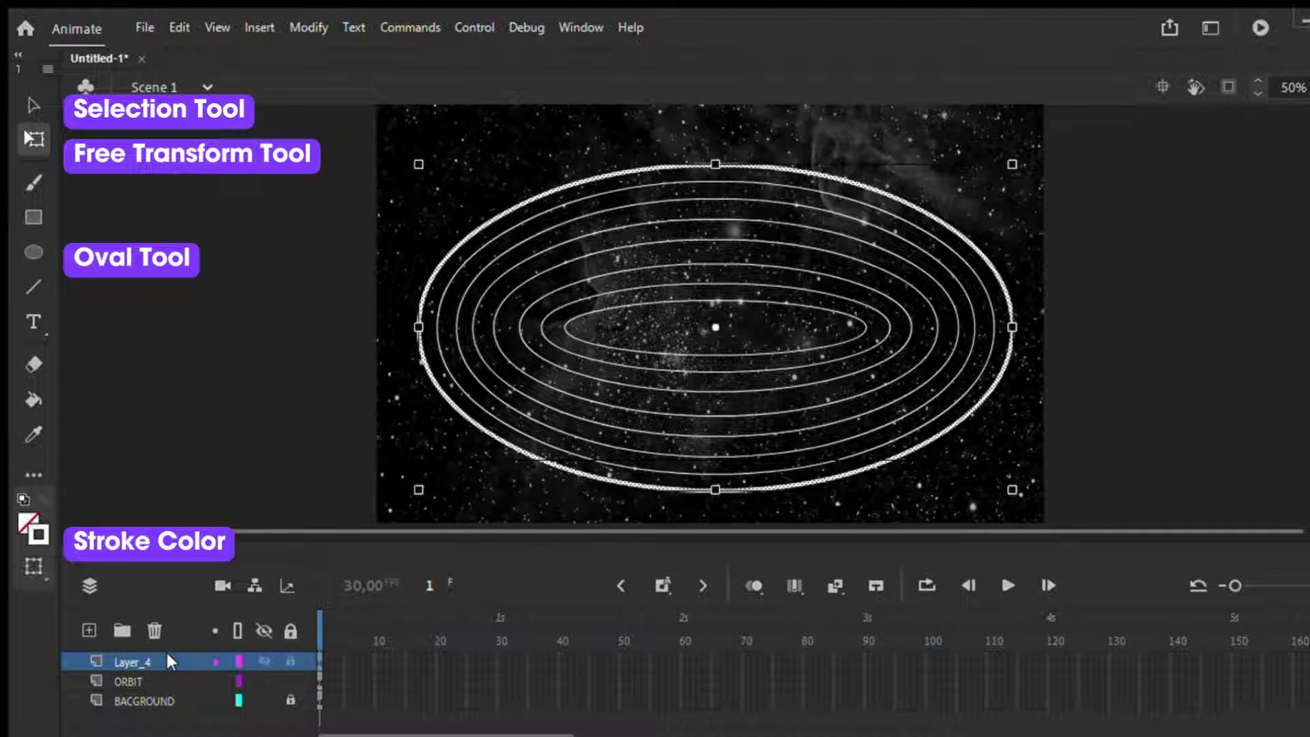
- Move the second-largest orbit ellipse from the ORBIT layer onto Layer_5, keeping it in place
{"action": "left_click", "coordinate": [89, 629]}
{"action": "scroll", "coordinate": [239, 677], "scroll_direction": "up", "scroll_amount": 1}
{"action": "left_click", "coordinate": [608, 462]}
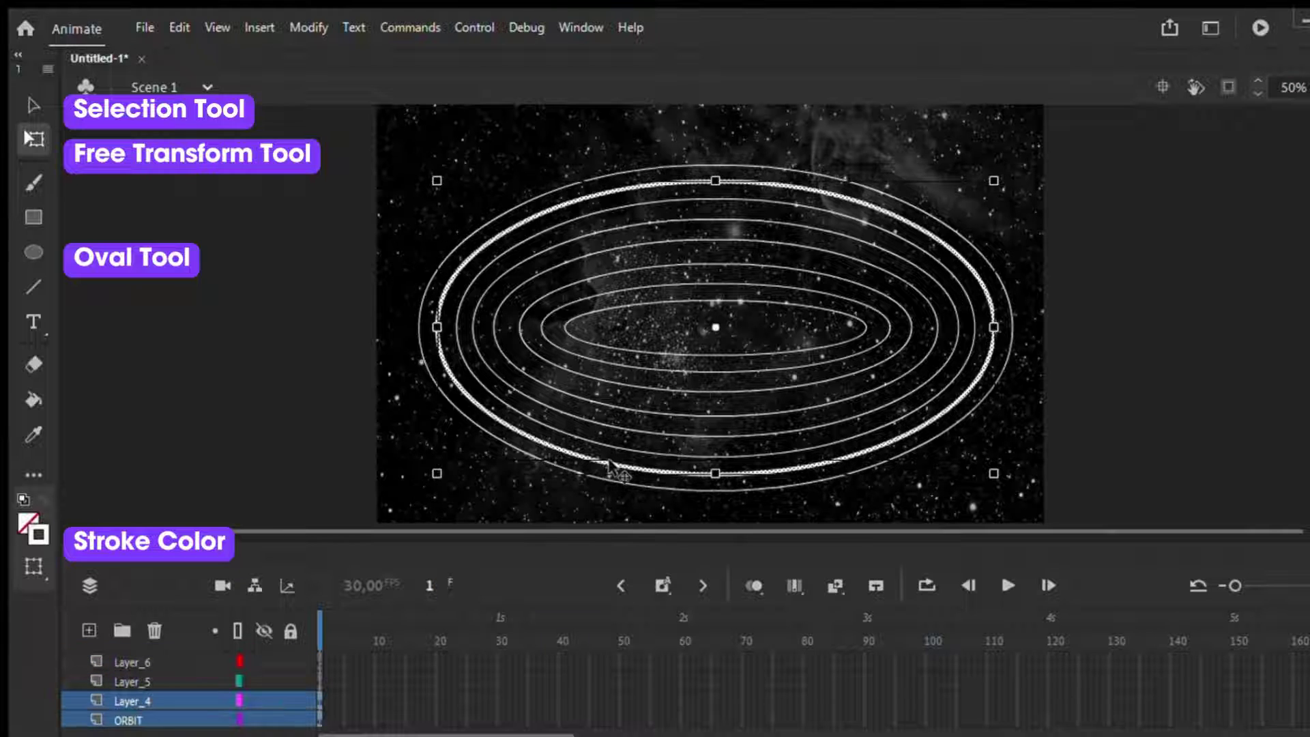
{"action": "left_click", "coordinate": [272, 398]}
{"action": "left_click", "coordinate": [192, 675]}
{"action": "left_click", "coordinate": [555, 445]}
{"action": "left_click", "coordinate": [219, 459]}
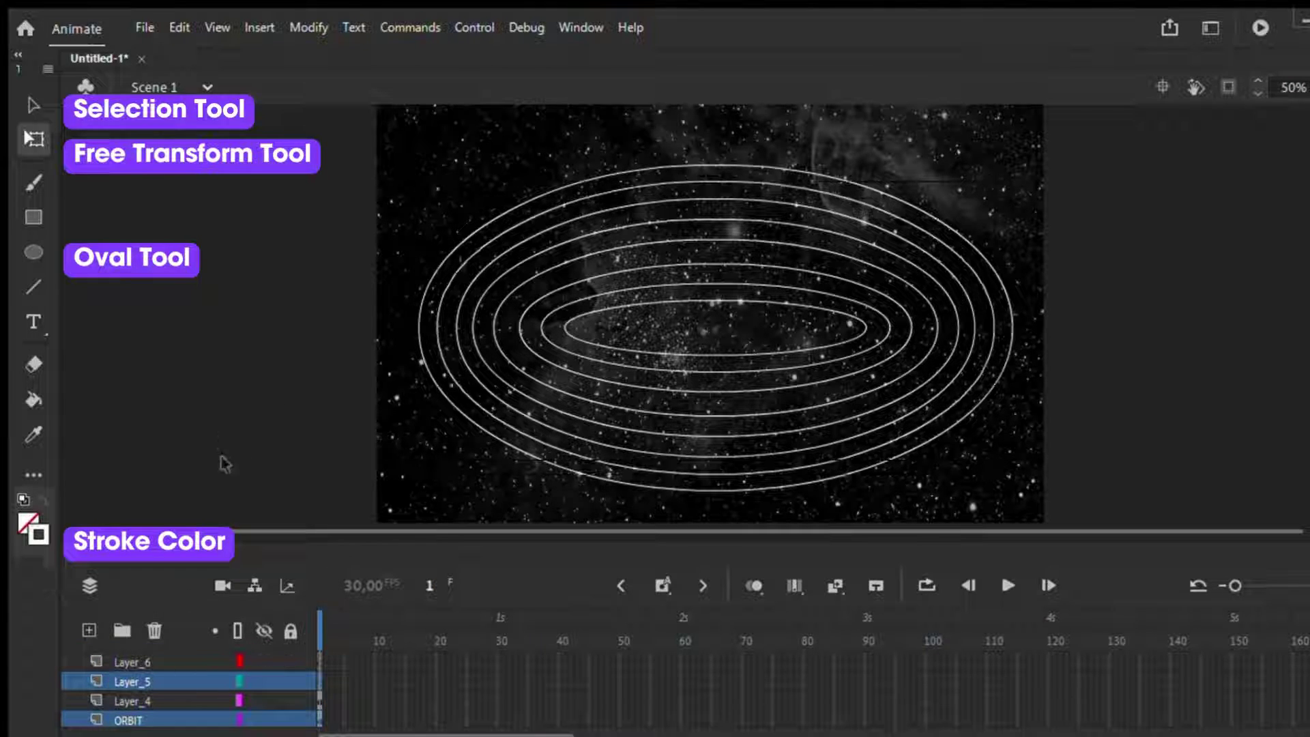
{"action": "left_click", "coordinate": [182, 679]}
{"action": "key", "text": "ctrl+shift+v"}
- Move the third-largest orbit ellipse from the ORBIT layer onto Layer_6, keeping it in place
{"action": "left_click", "coordinate": [490, 392]}
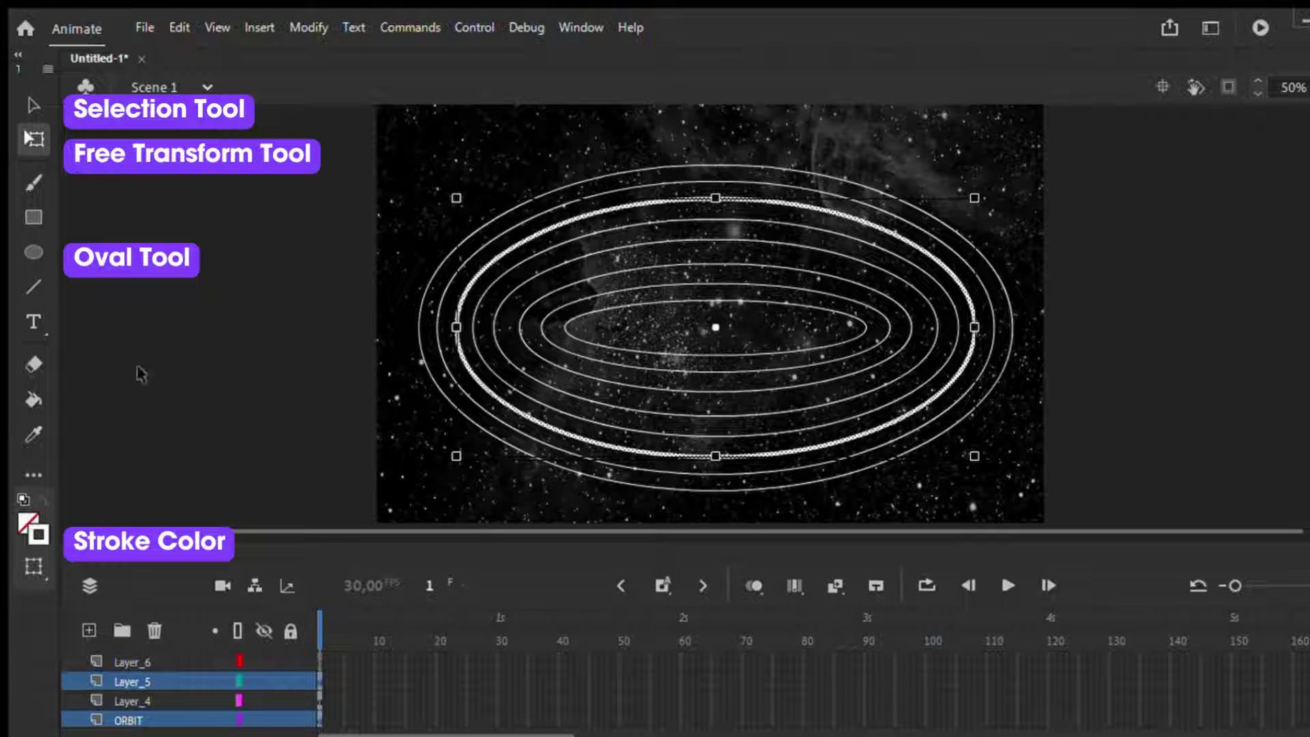
{"action": "left_click", "coordinate": [159, 660]}
{"action": "left_click", "coordinate": [151, 720]}
{"action": "left_click", "coordinate": [554, 379]}
{"action": "left_click", "coordinate": [539, 421]}
{"action": "left_click", "coordinate": [125, 663]}
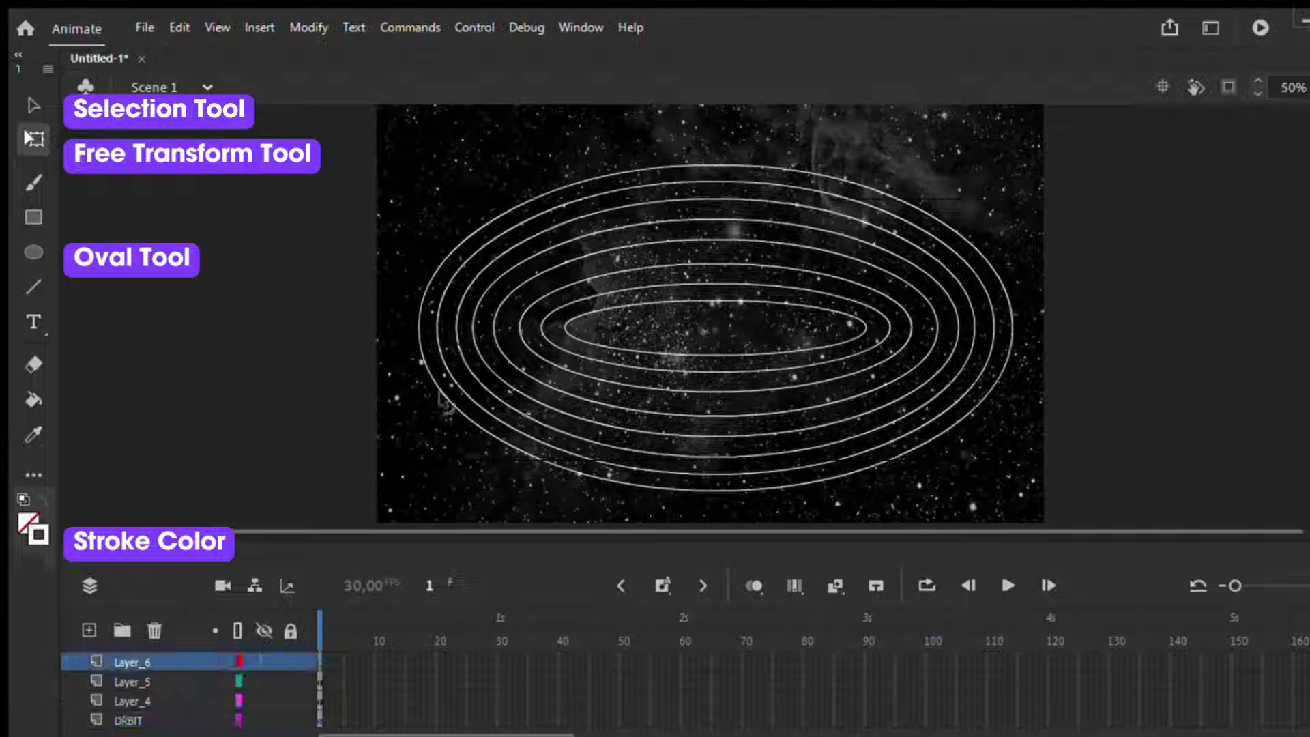
{"action": "key", "text": "ctrl+shift+v"}
- Move the fourth-largest orbit ellipse from the ORBIT layer onto Layer_7, keeping it in place
{"action": "scroll", "coordinate": [141, 653], "scroll_direction": "up", "scroll_amount": 3}
{"action": "left_click", "coordinate": [140, 700]}
{"action": "left_click", "coordinate": [551, 402]}
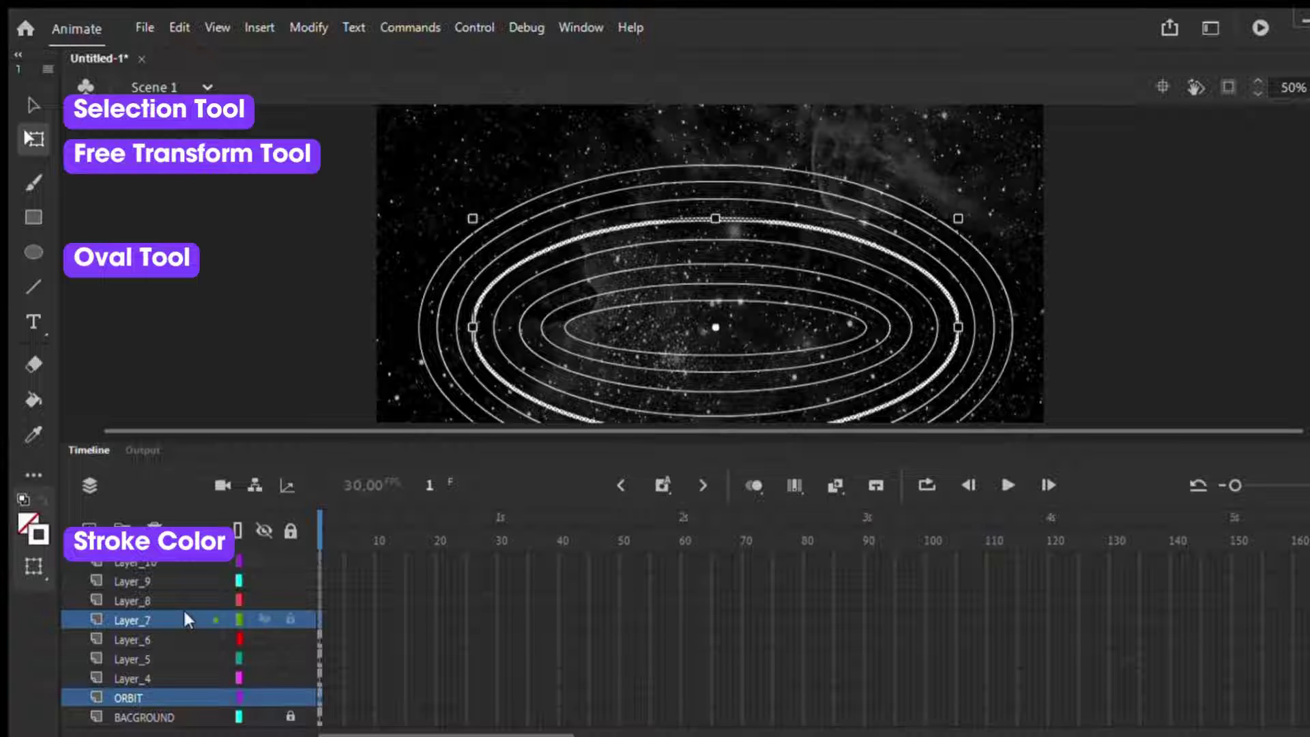
{"action": "left_click", "coordinate": [185, 619]}
{"action": "key", "text": "ctrl+shift+v"}
- Move the fifth-largest orbit ellipse from the ORBIT layer onto Layer_8, keeping it in place
{"action": "left_click", "coordinate": [510, 365]}
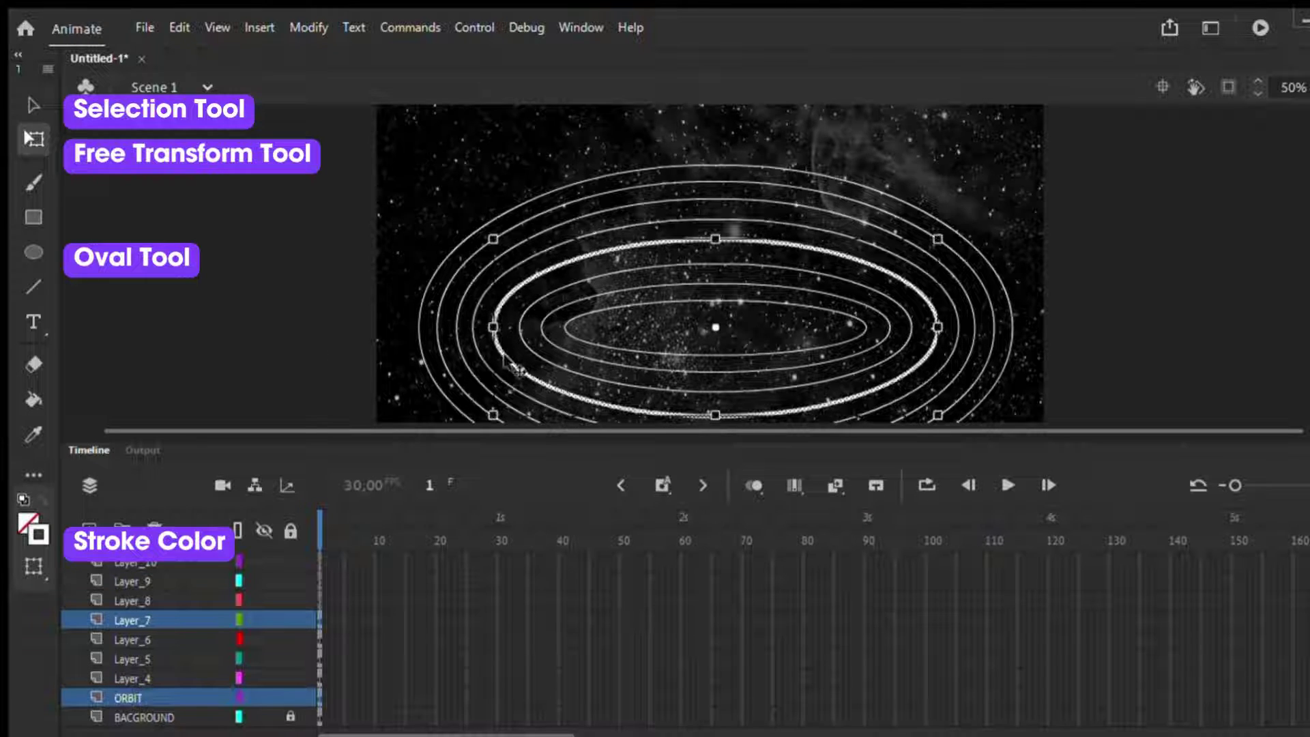
{"action": "key", "text": "ctrl+x"}
{"action": "left_click", "coordinate": [140, 601]}
{"action": "left_click", "coordinate": [461, 351]}
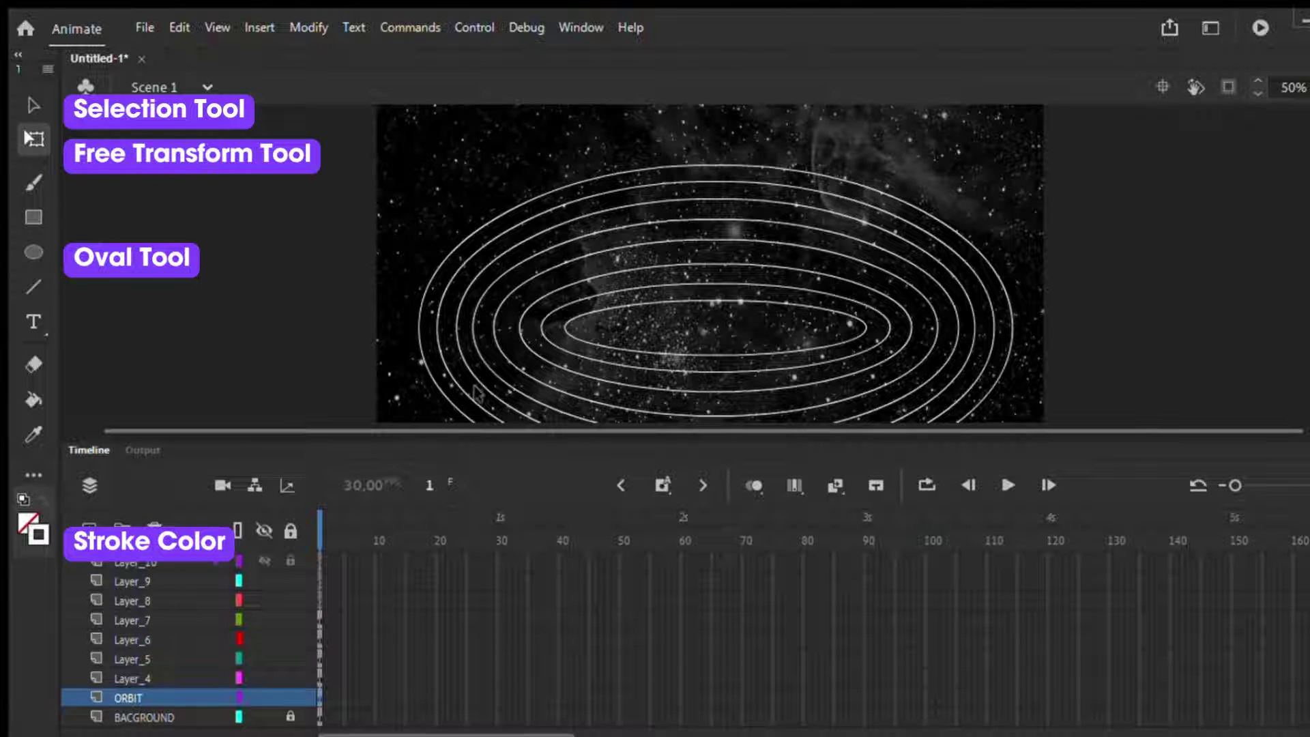
{"action": "left_click", "coordinate": [616, 360]}
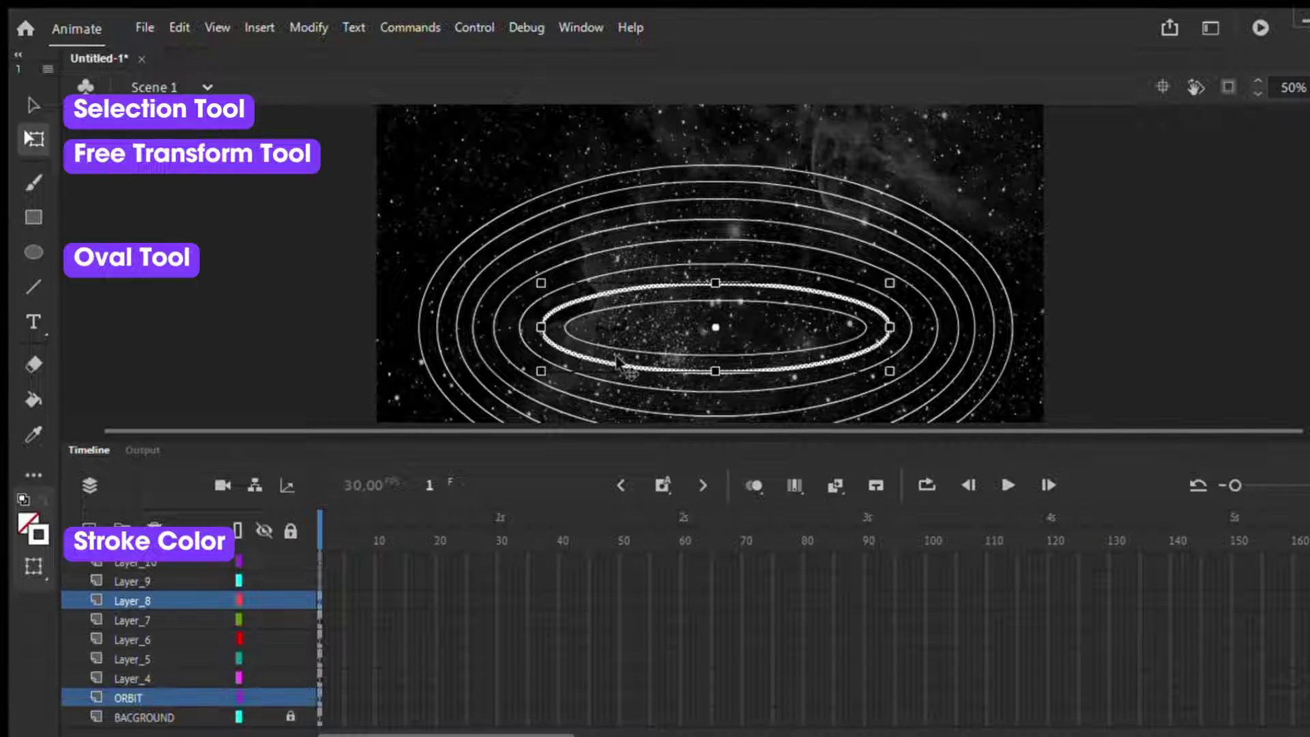
{"action": "key", "text": "ctrl+x"}
{"action": "left_click", "coordinate": [175, 577]}
{"action": "key", "text": "ctrl+shift+v"}
{"action": "key", "text": "ctrl+z"}
{"action": "key", "text": "ctrl+z"}
- Select the next inner orbit ellipse on the ORBIT layer and target Layer_9 for it
{"action": "left_click", "coordinate": [578, 358]}
{"action": "left_click", "coordinate": [217, 579]}
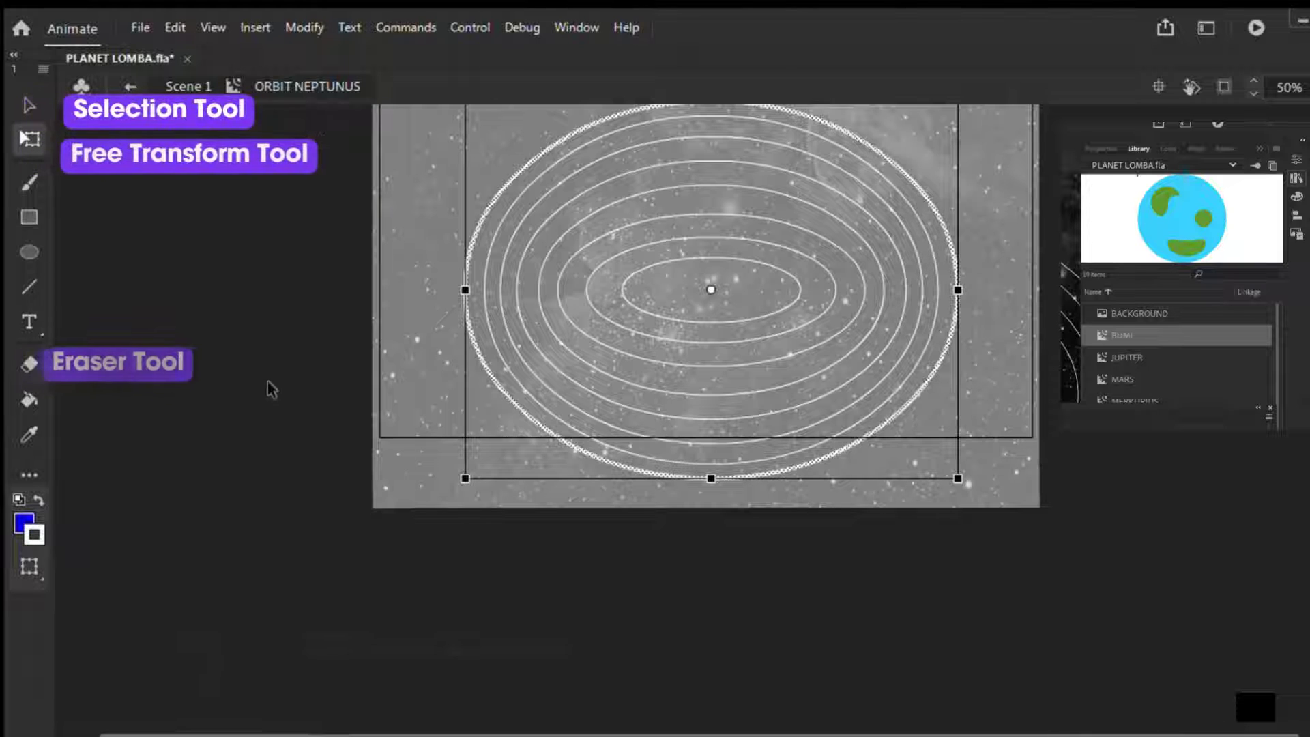
- Place the NEPTUNUS library symbol inside ORBIT NEPTUNUS and position it on the far-left stretch of the outermost orbit
{"action": "key", "text": "ctrl+shift+a"}
{"action": "key", "text": "ctrl+1"}
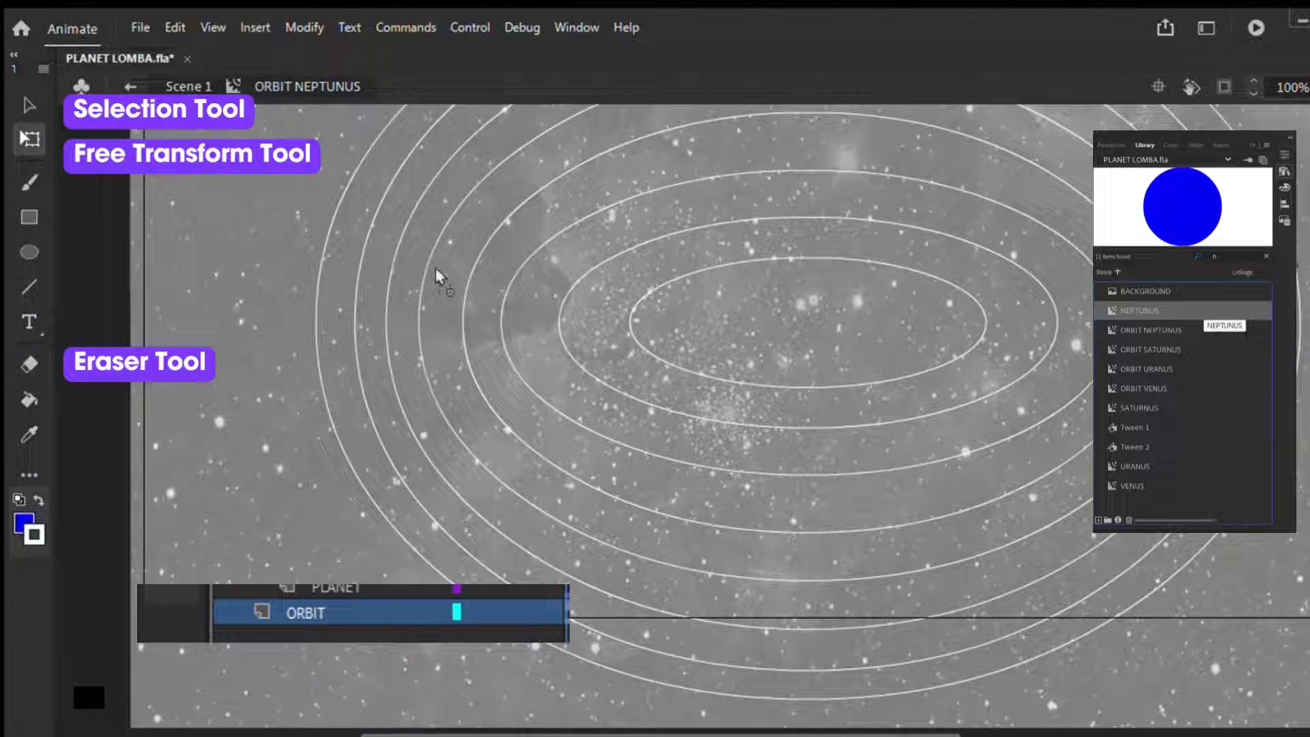
{"action": "left_click_drag", "start_coordinate": [440, 276], "coordinate": [438, 274]}
{"action": "left_click_drag", "start_coordinate": [447, 205], "coordinate": [306, 265]}
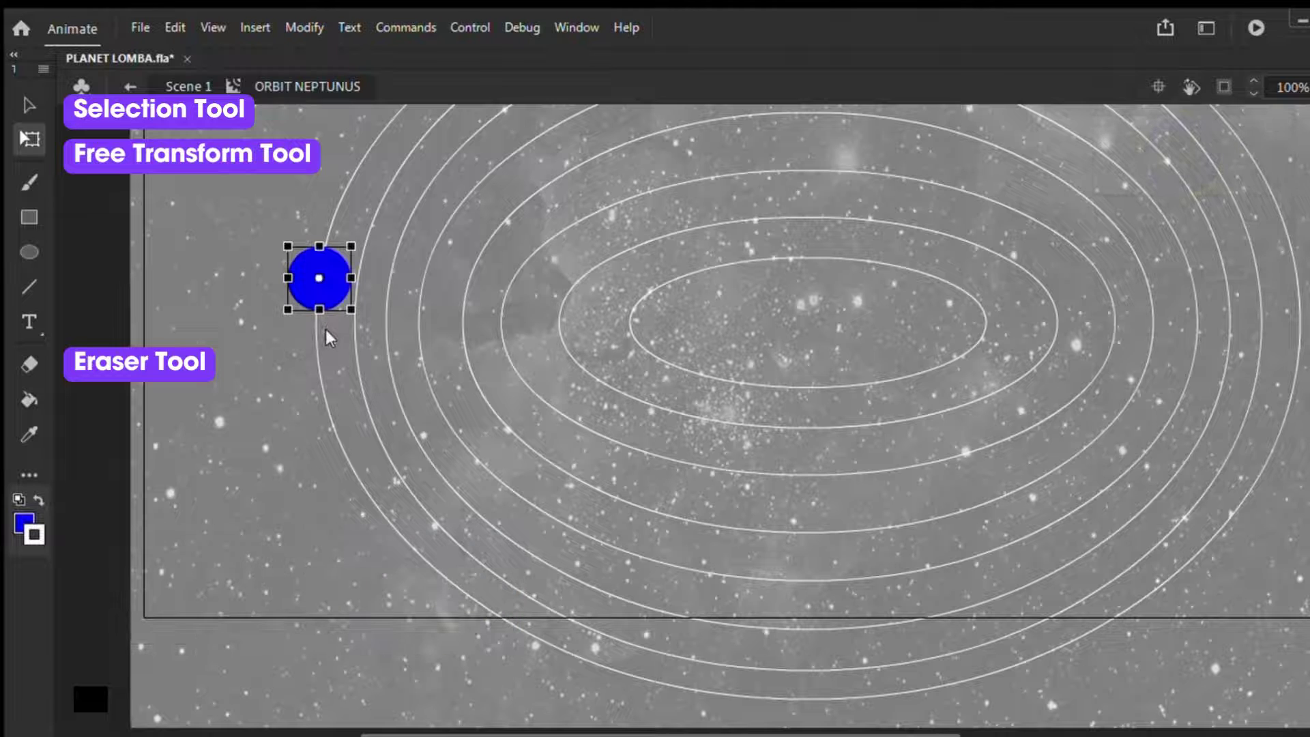
- Copy the outermost orbit ellipse from the ORBIT layer to the Guide__PLANET layer and activate the Eraser tool
{"action": "left_click", "coordinate": [343, 460]}
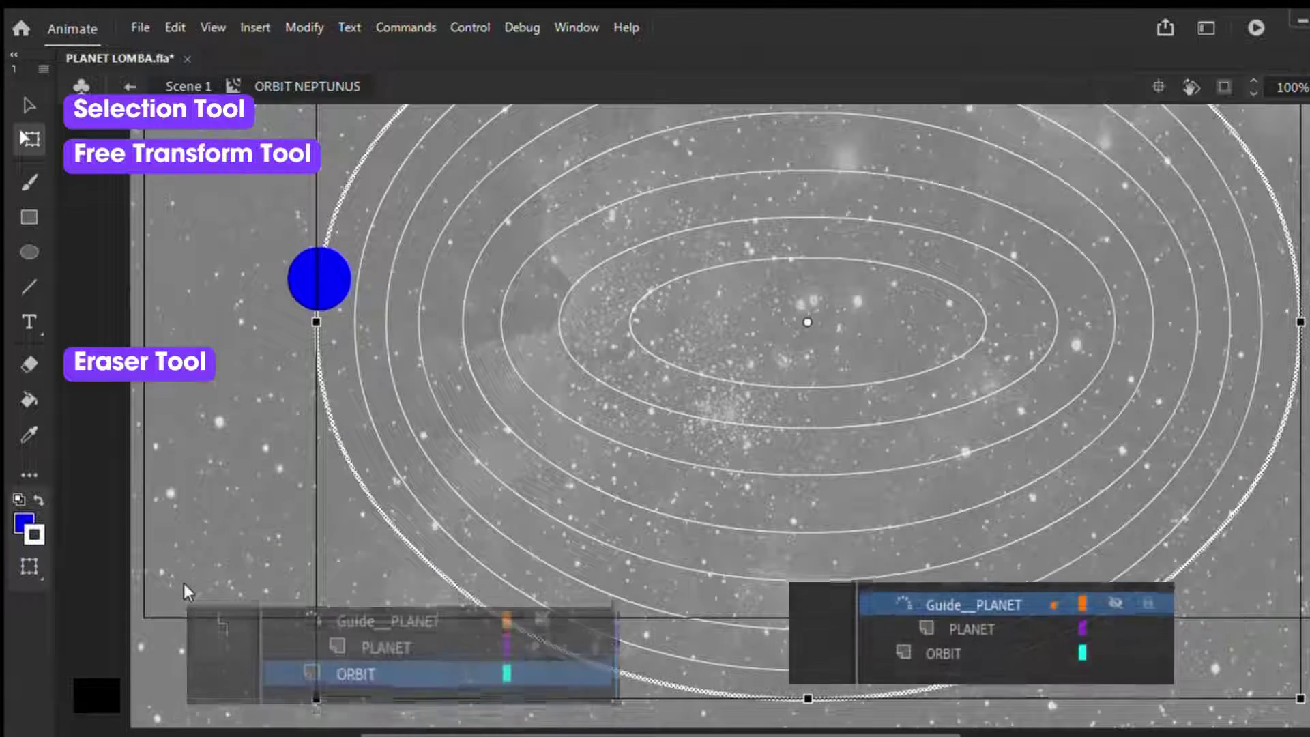
{"action": "left_click", "coordinate": [184, 586]}
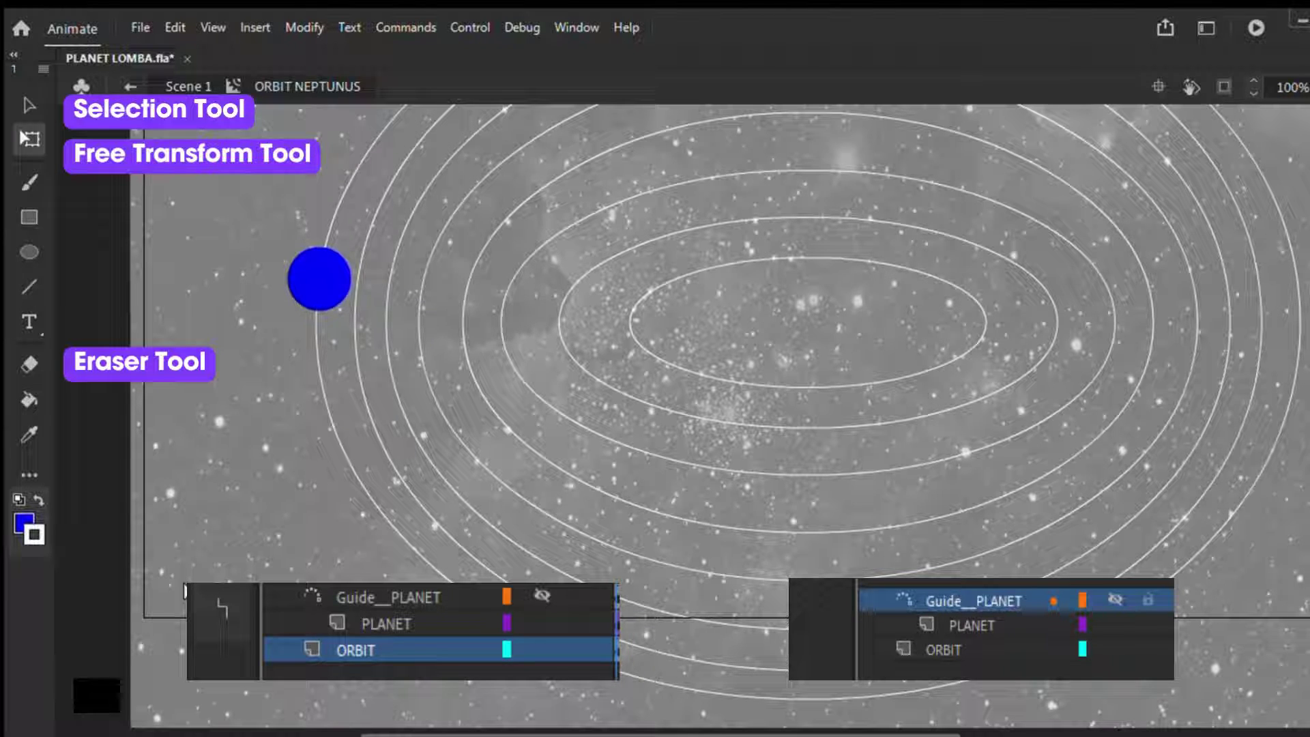
{"action": "left_click", "coordinate": [24, 365]}
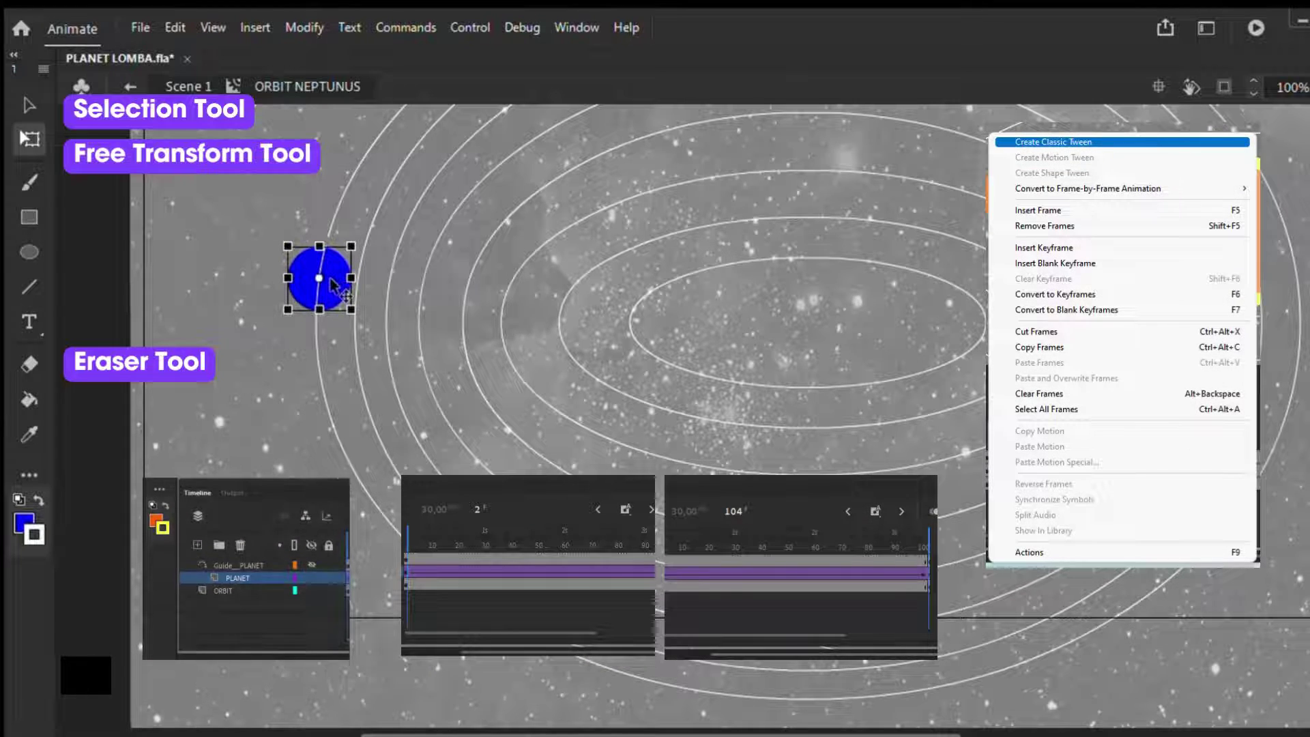
- Shift the Neptune planet slightly higher along the outermost orbit on the PLANET layer and play its classic tween
{"action": "left_click_drag", "start_coordinate": [332, 288], "coordinate": [341, 246]}
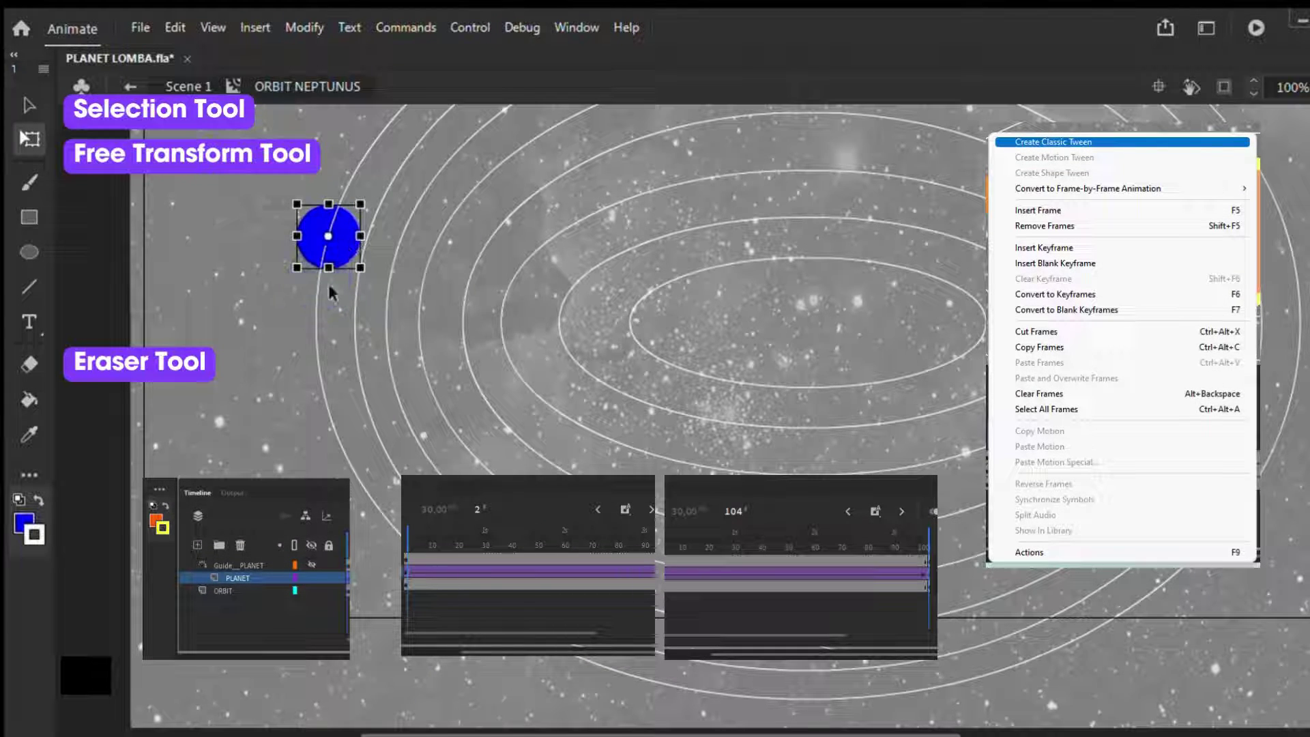
{"action": "left_click", "coordinate": [281, 357]}
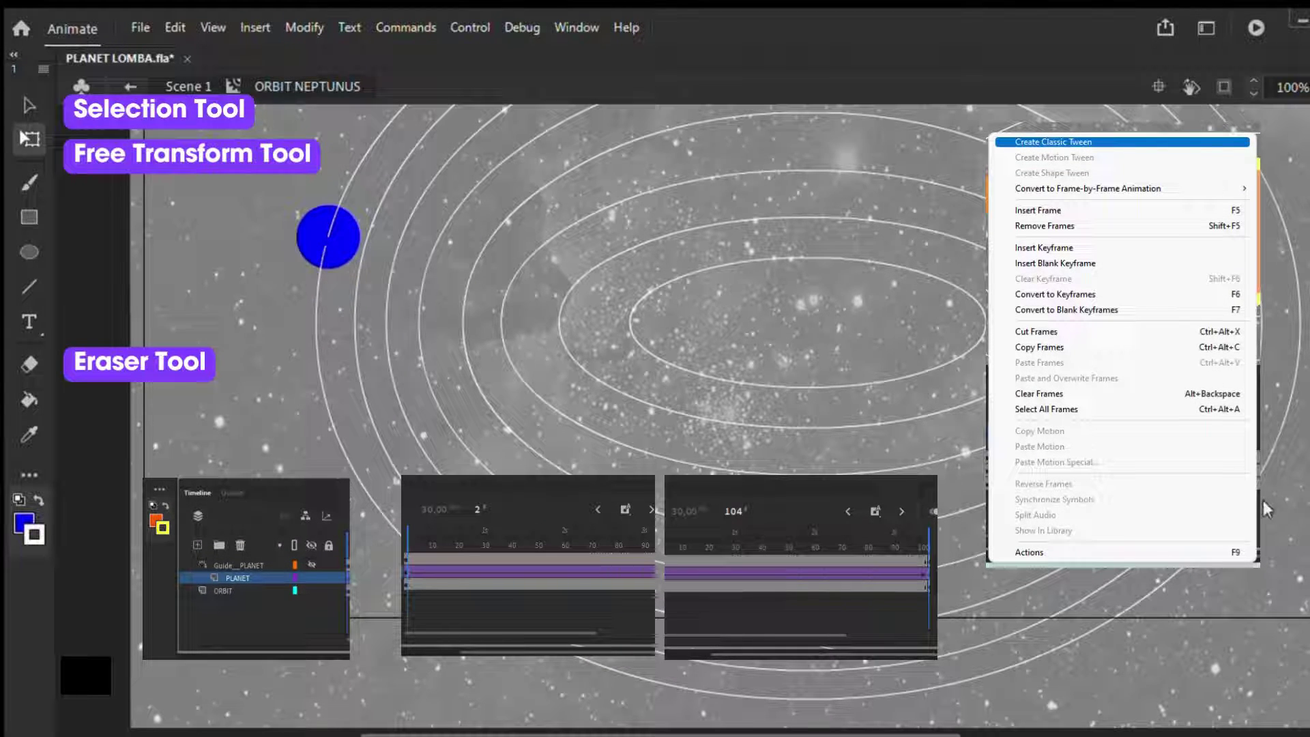
{"action": "key", "text": "Return"}
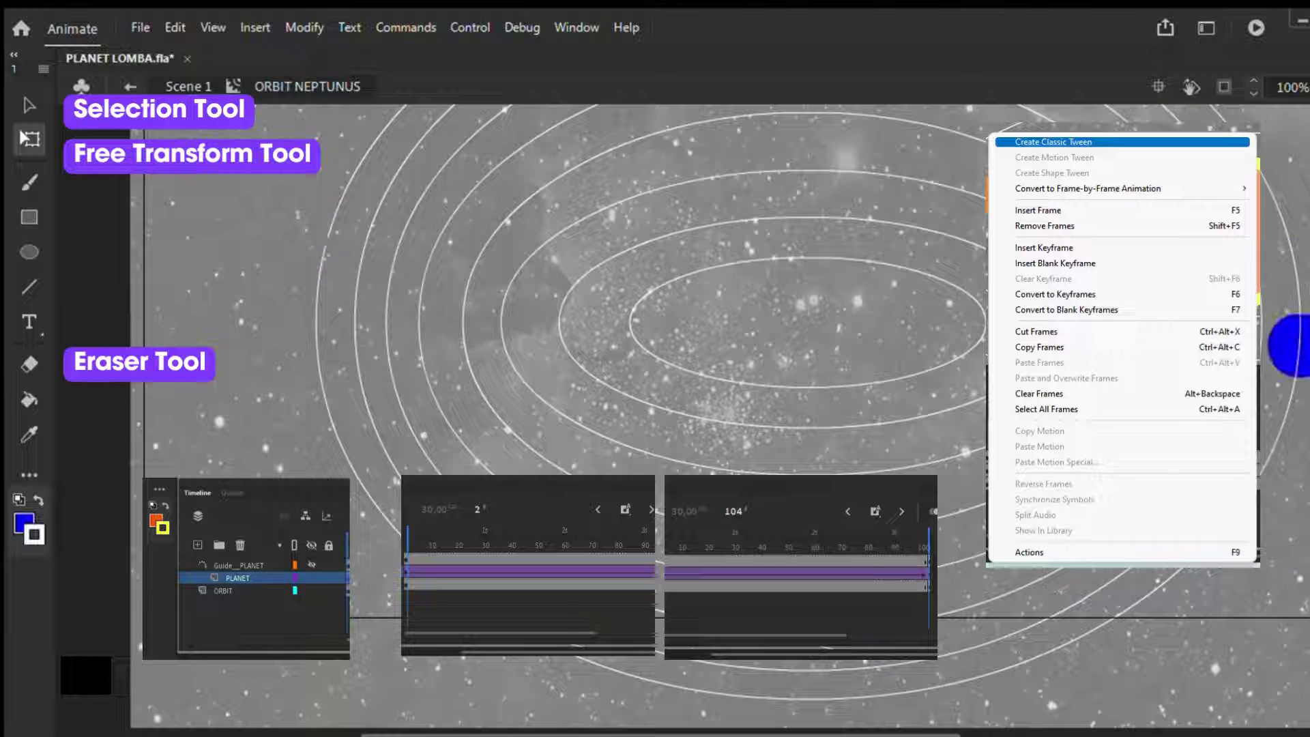